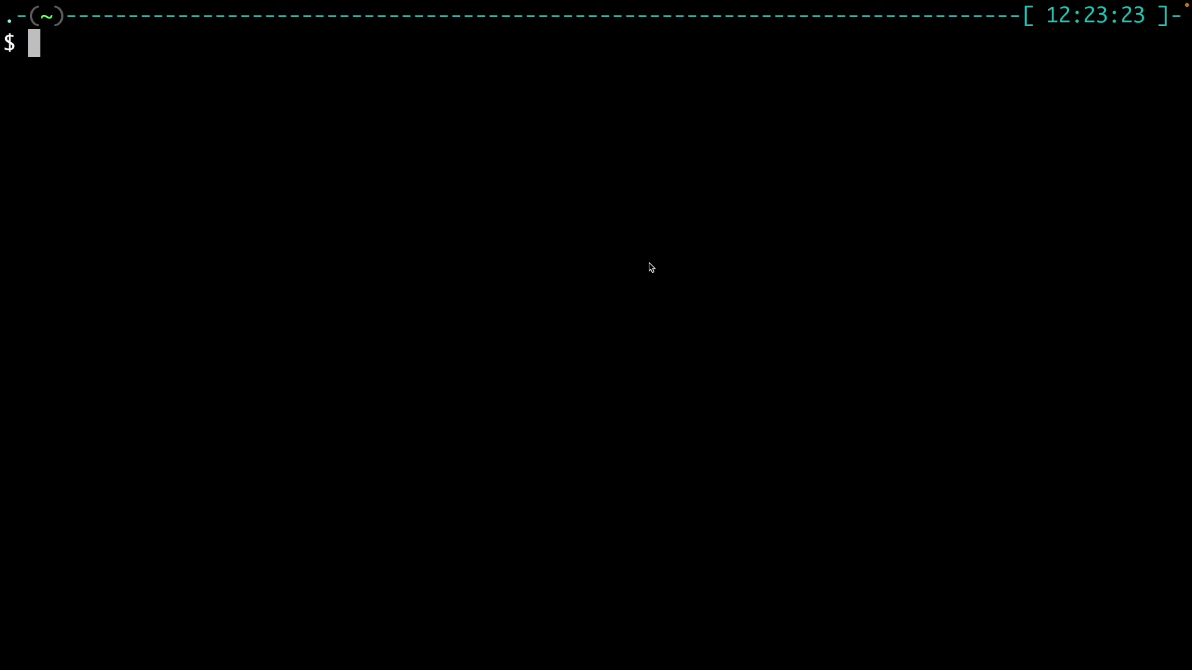
# Step: List the demo namespace pods with kubectl and highlight the loadgen, frontend and backend pods
pyautogui.write('kubectl ')
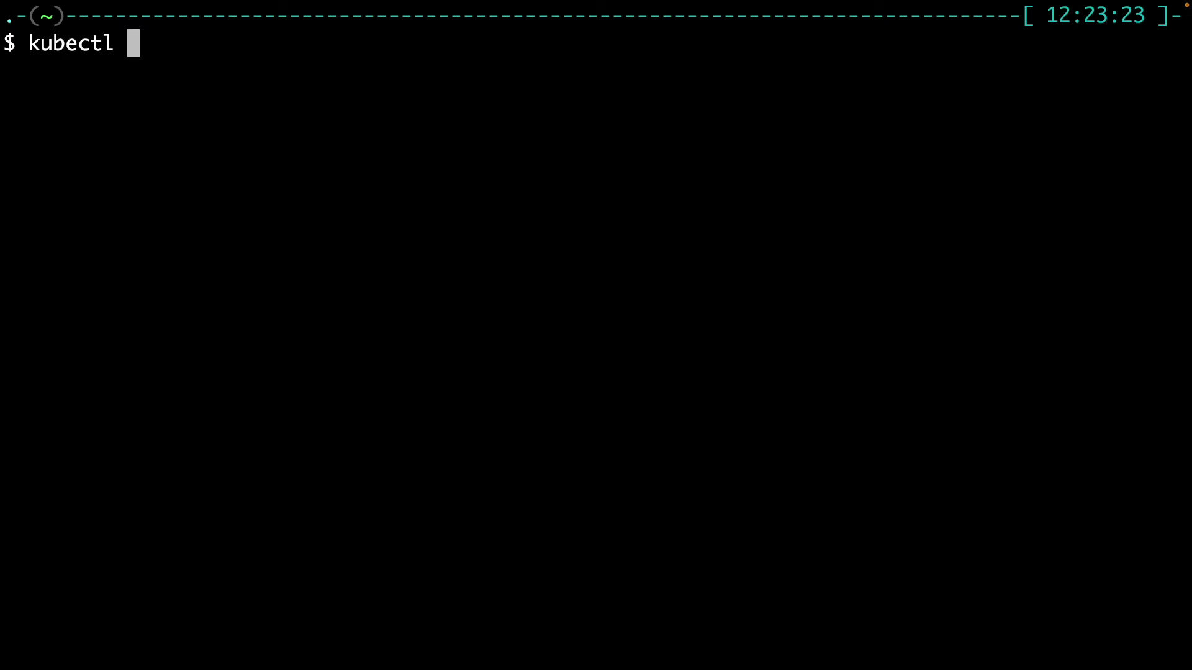
pyautogui.write('-n demo get p')
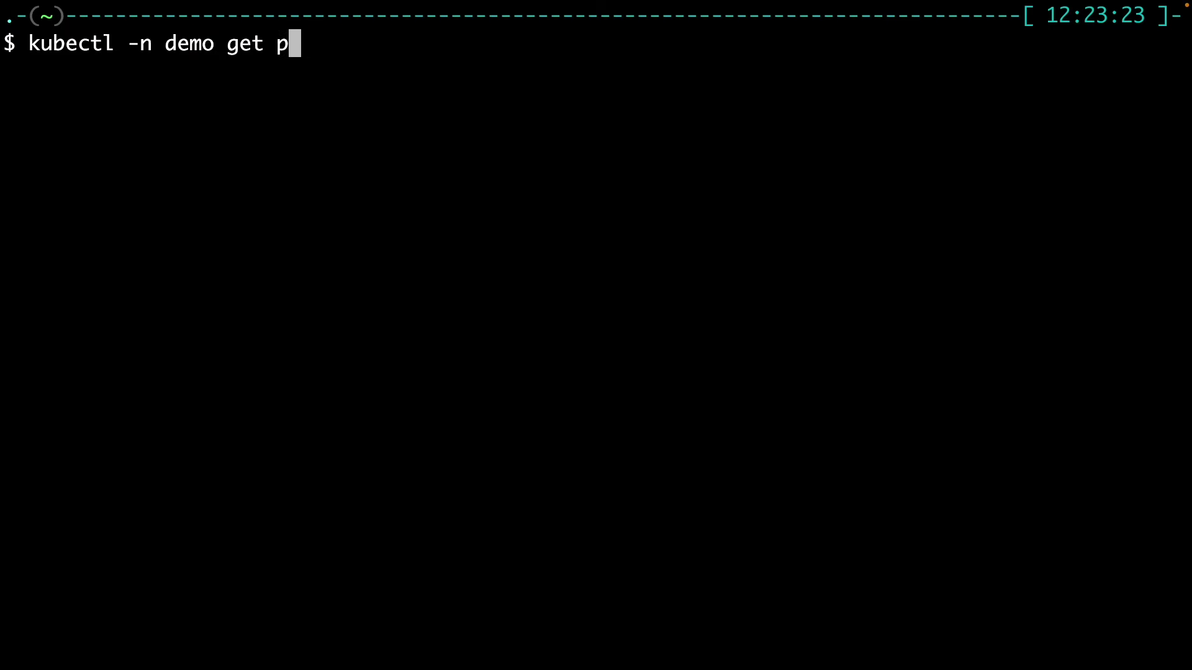
pyautogui.write('ods')
pyautogui.press('Return')
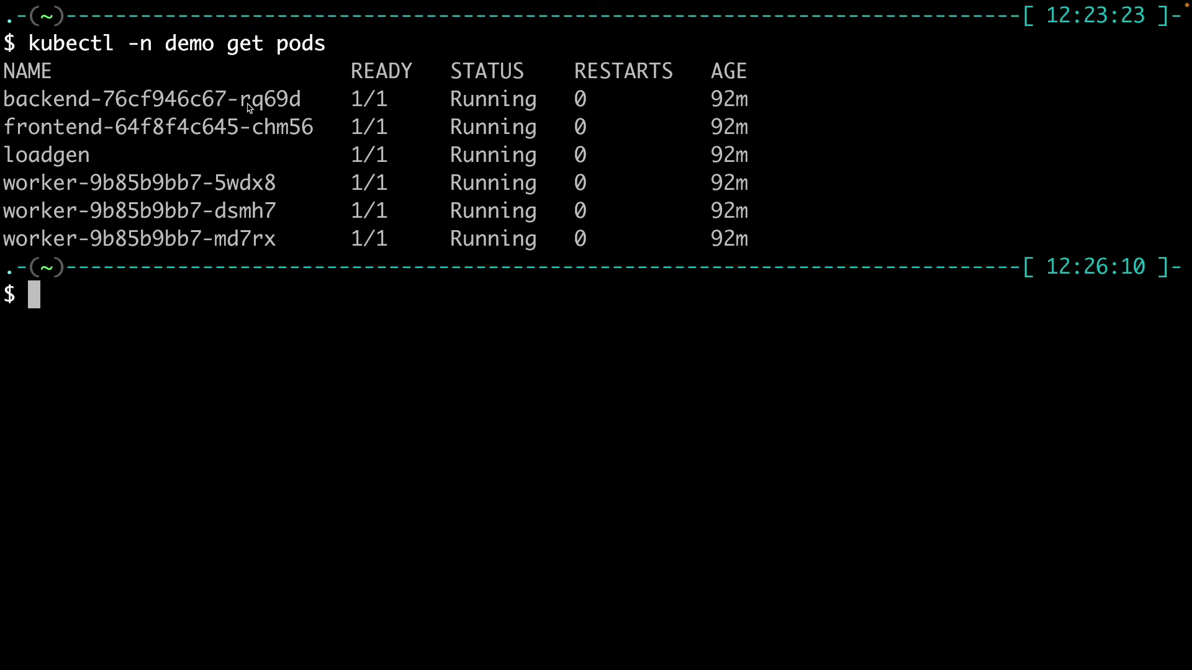
pyautogui.doubleClick(133, 155)
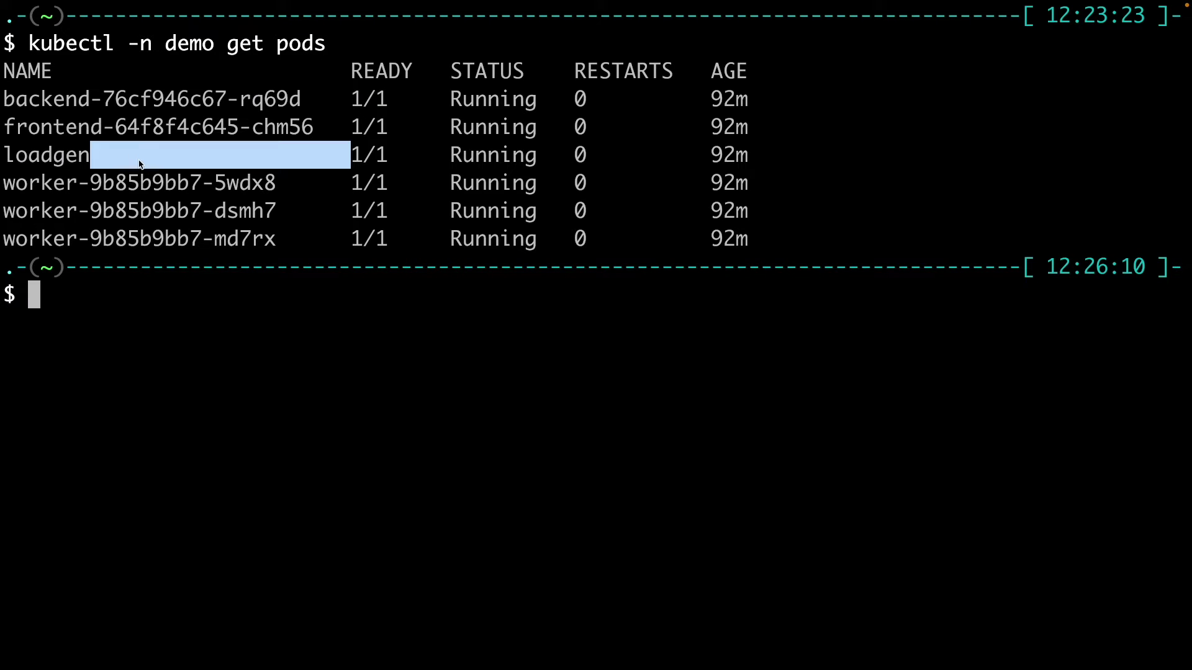
pyautogui.doubleClick(83, 126)
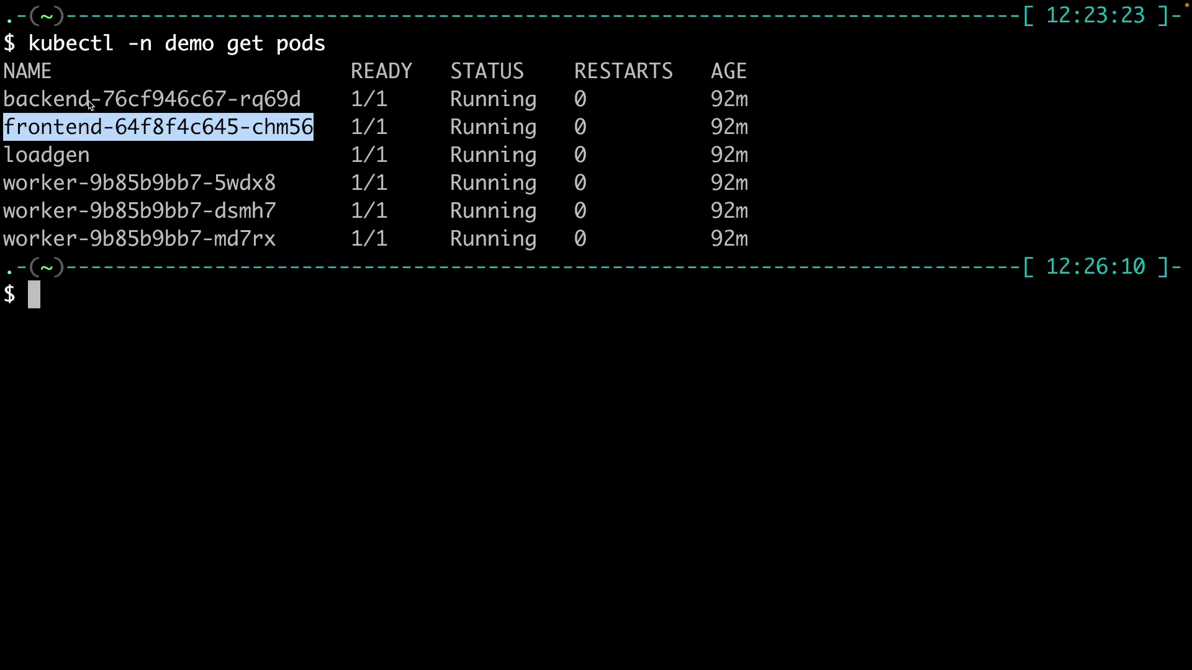
pyautogui.doubleClick(90, 99)
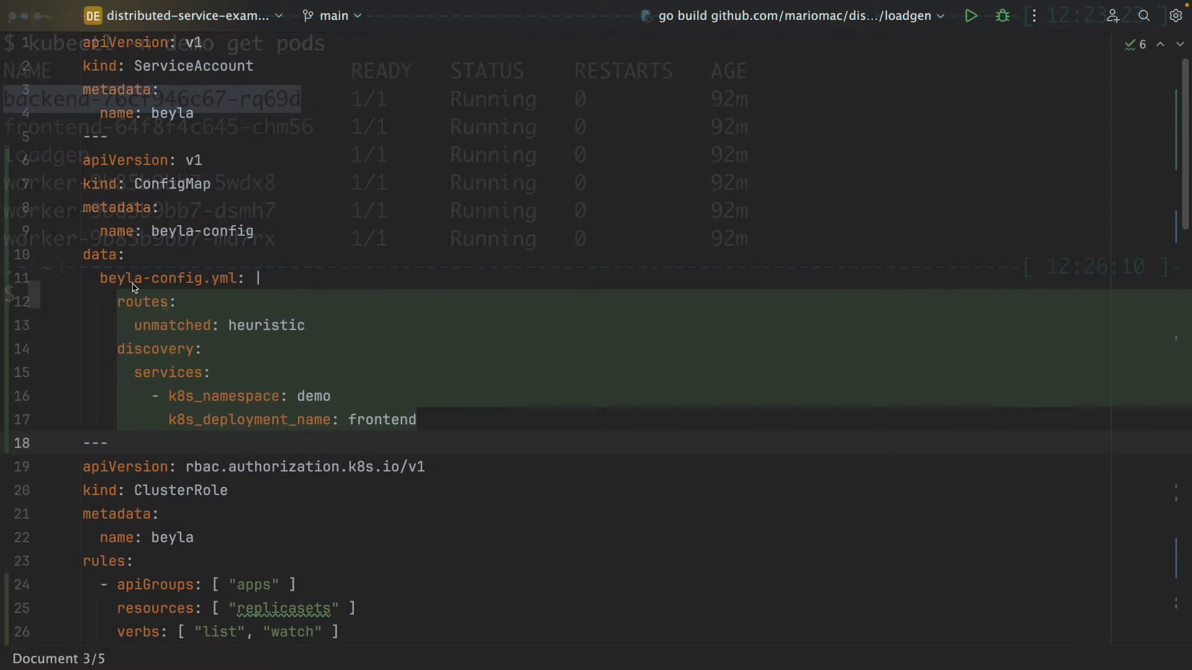
pyautogui.click(339, 327)
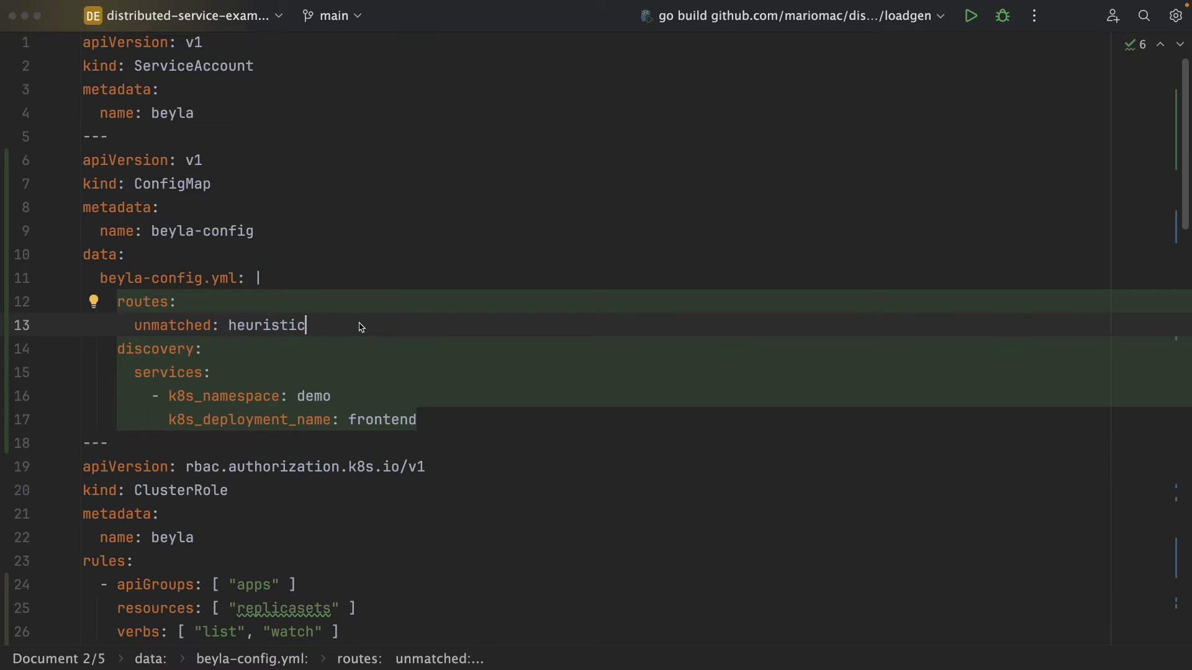
pyautogui.keyDown('shift'); pyautogui.click(10, 314); pyautogui.keyUp('shift')
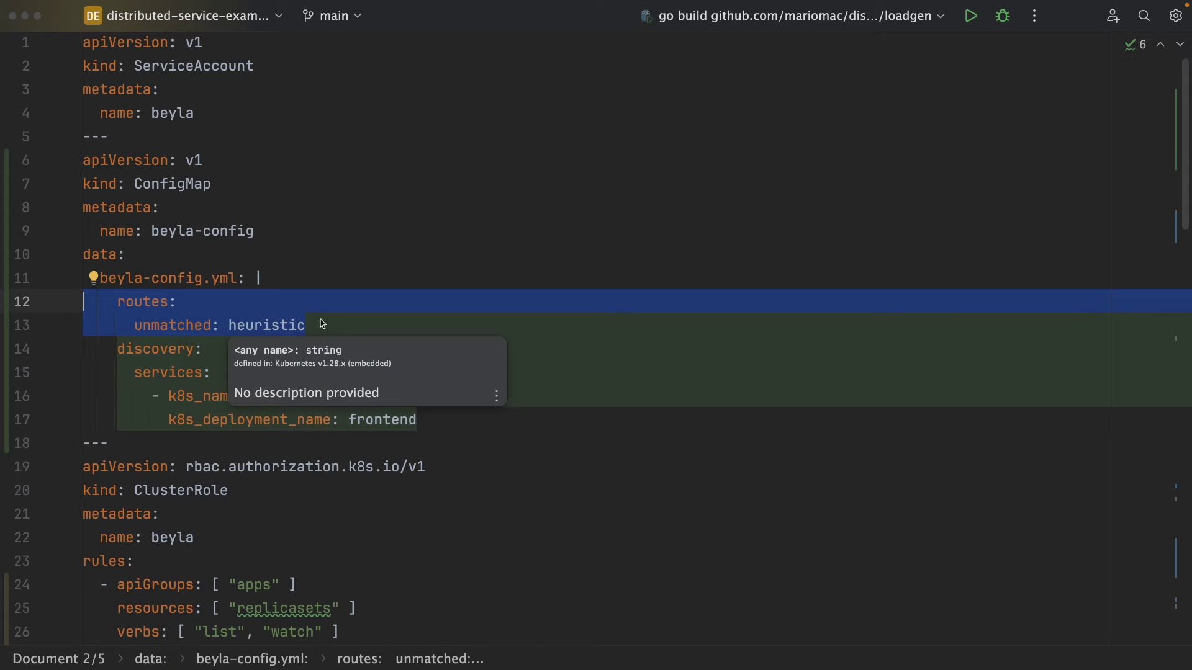
pyautogui.doubleClick(155, 373)
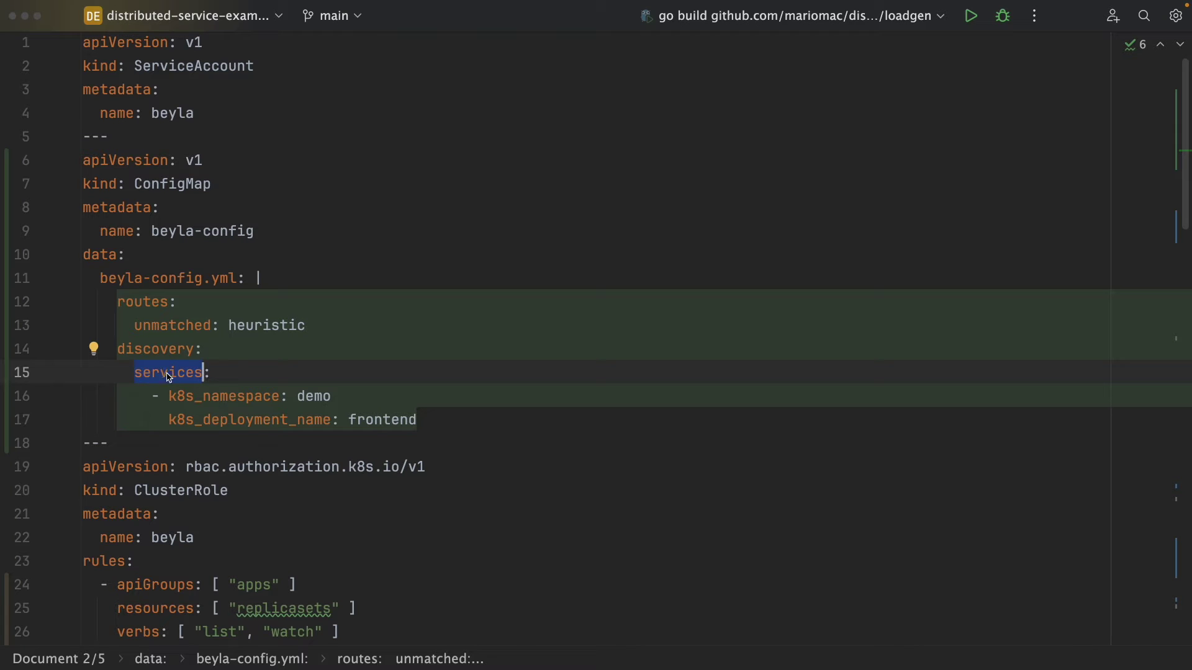
pyautogui.moveTo(169, 397); pyautogui.dragTo(338, 408)
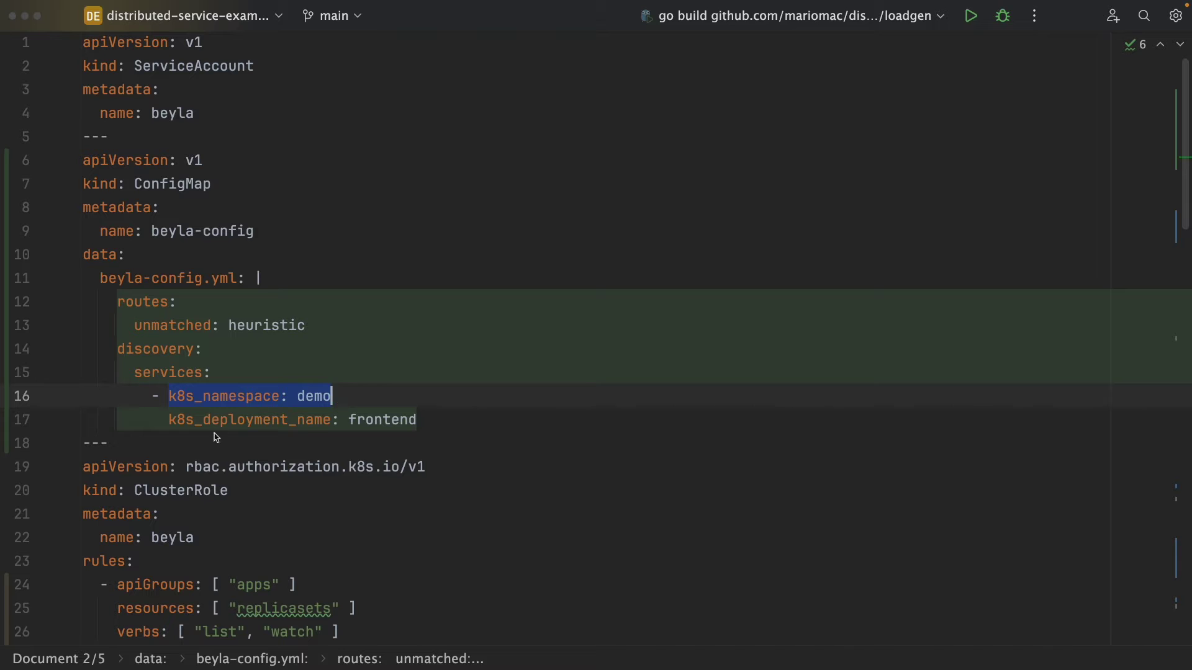
pyautogui.moveTo(169, 425); pyautogui.dragTo(420, 427)
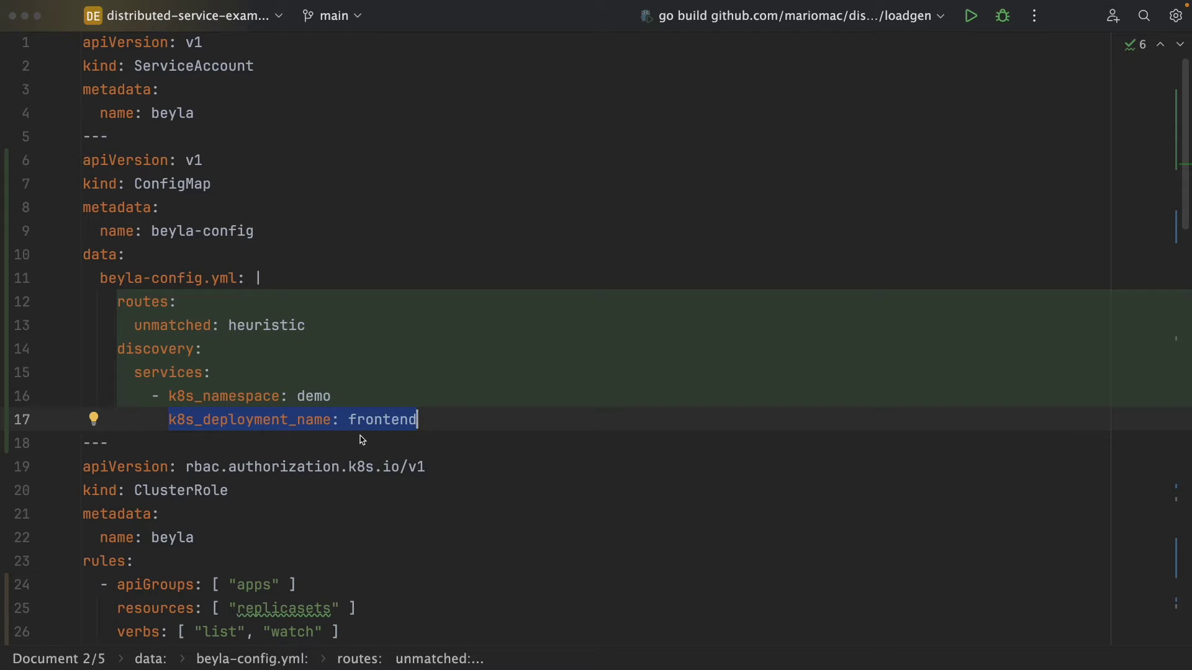
pyautogui.moveTo(231, 117); pyautogui.dragTo(59, 44)
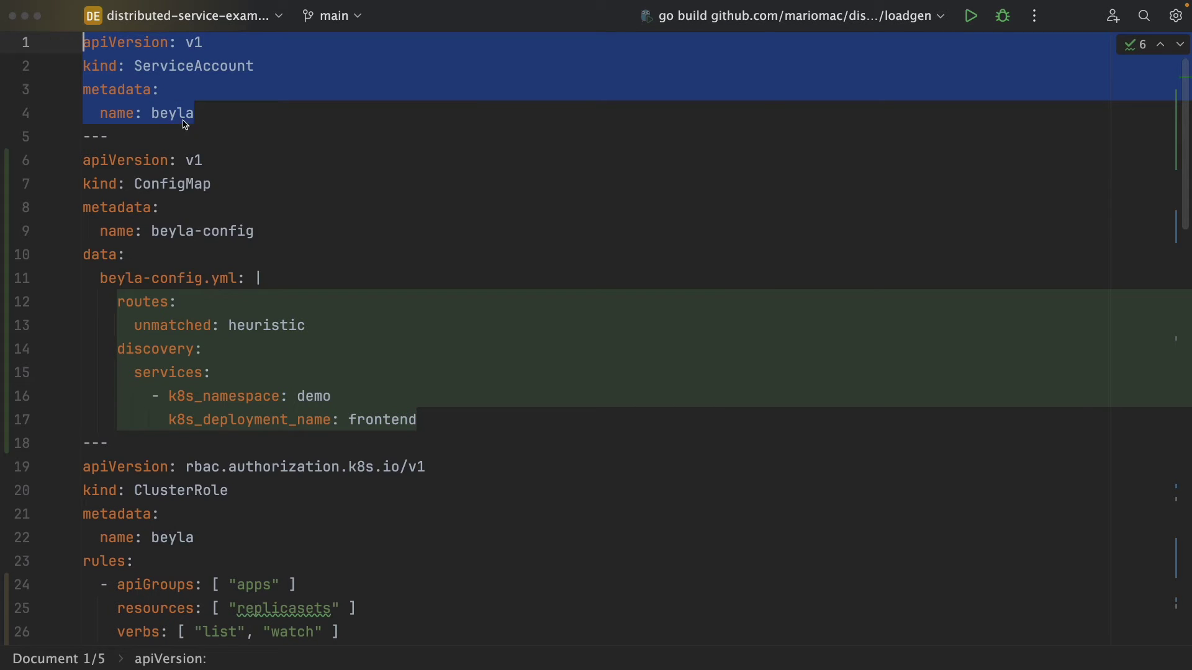
pyautogui.scroll(-4, 355, 308)
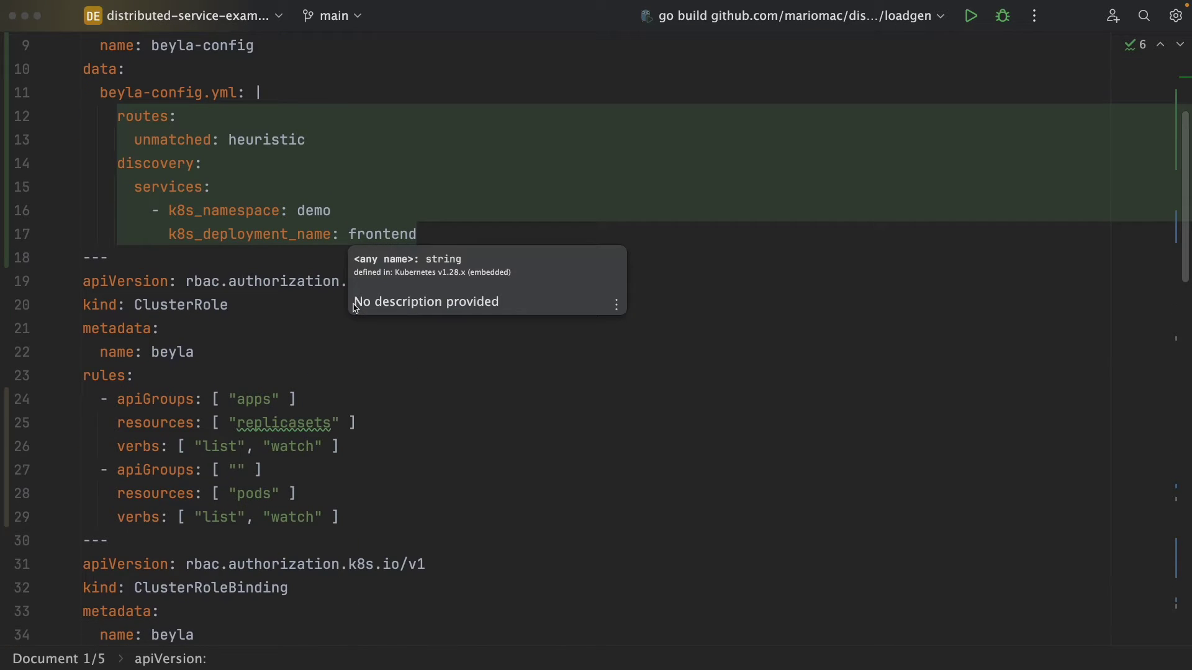
pyautogui.scroll(-3, 214, 314)
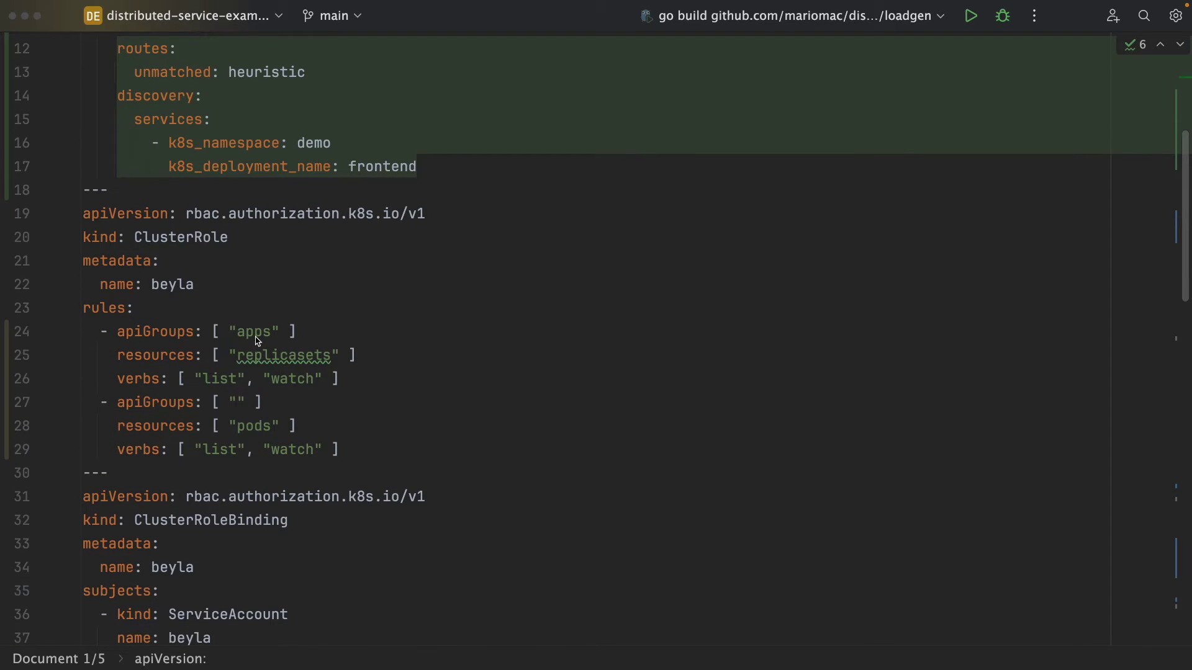
pyautogui.doubleClick(256, 333)
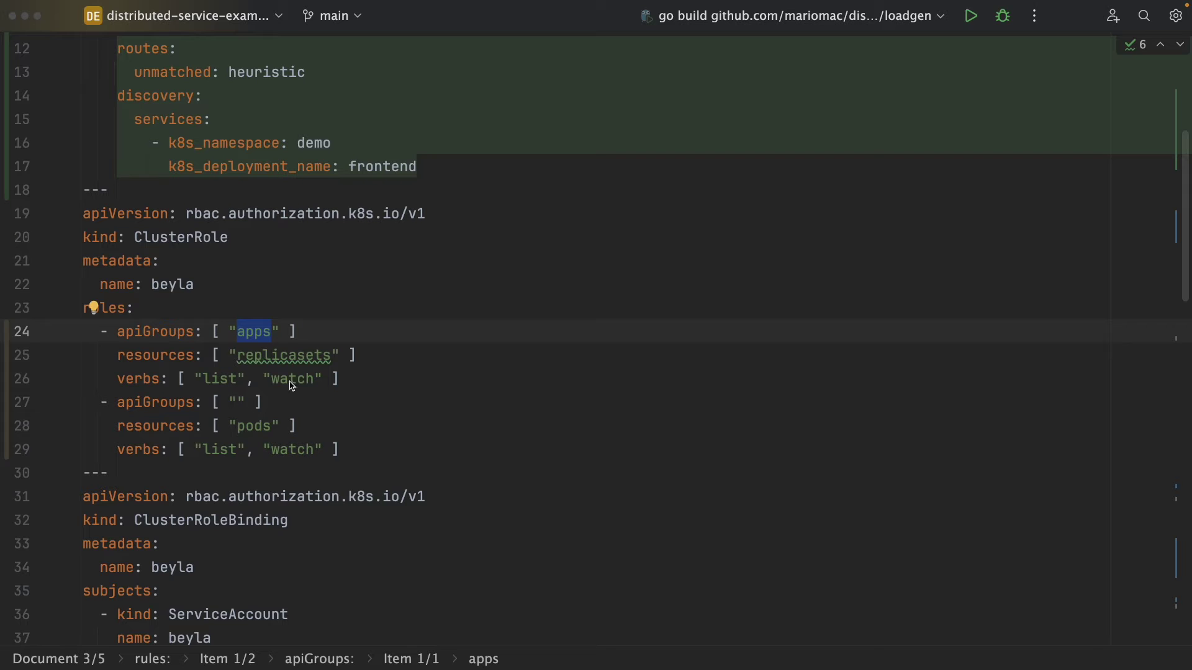
pyautogui.doubleClick(305, 359)
pyautogui.doubleClick(253, 426)
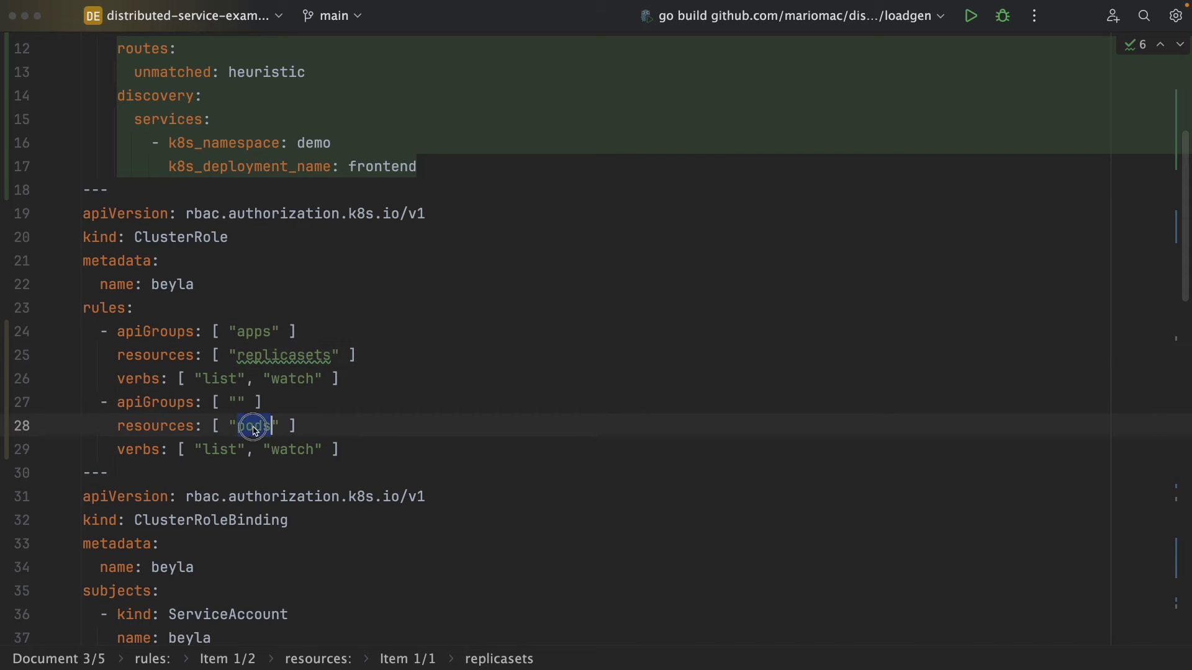
pyautogui.scroll(-4, 273, 422)
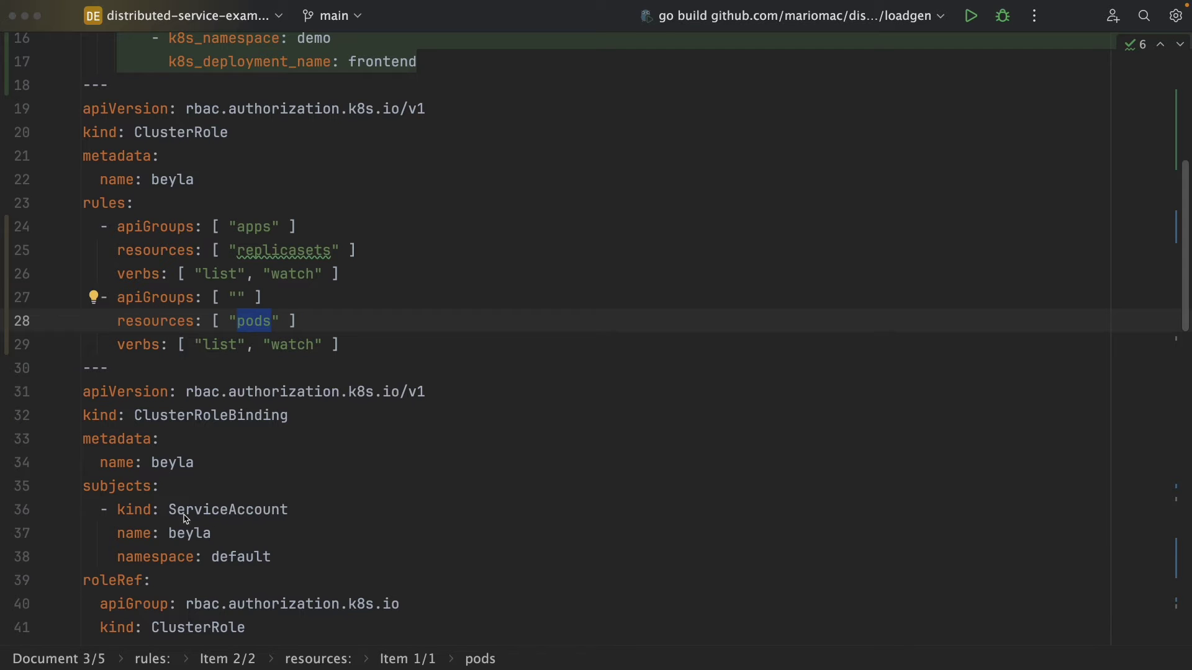
pyautogui.doubleClick(189, 533)
pyautogui.scroll(-5, 217, 497)
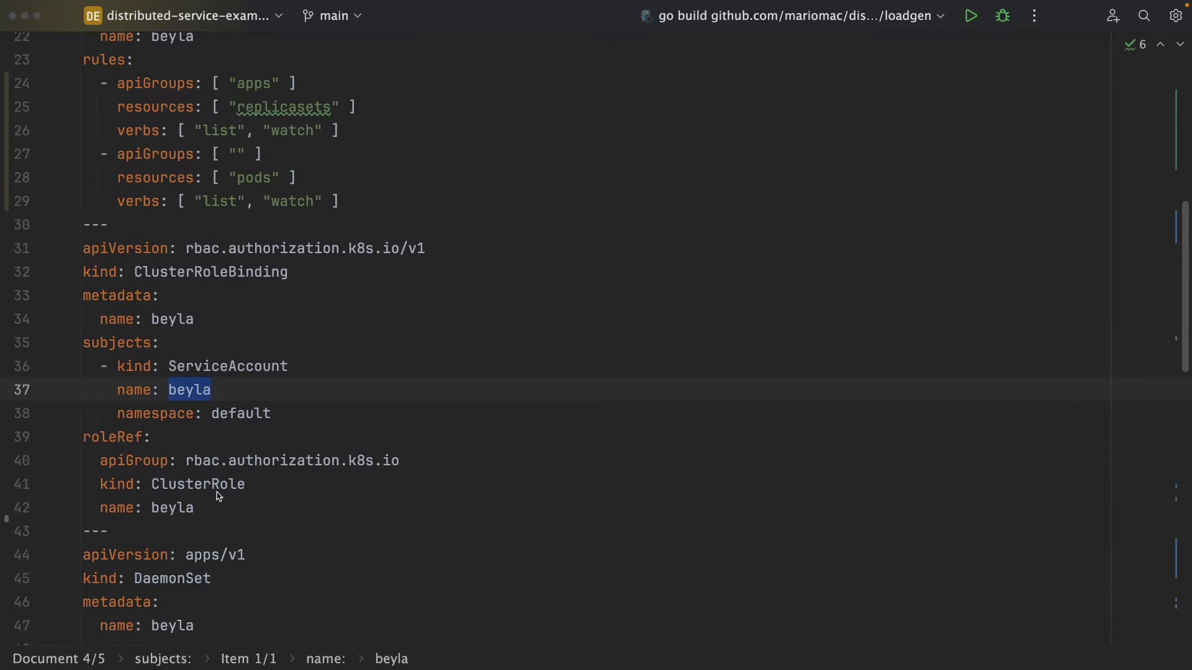
pyautogui.scroll(-5, 219, 497)
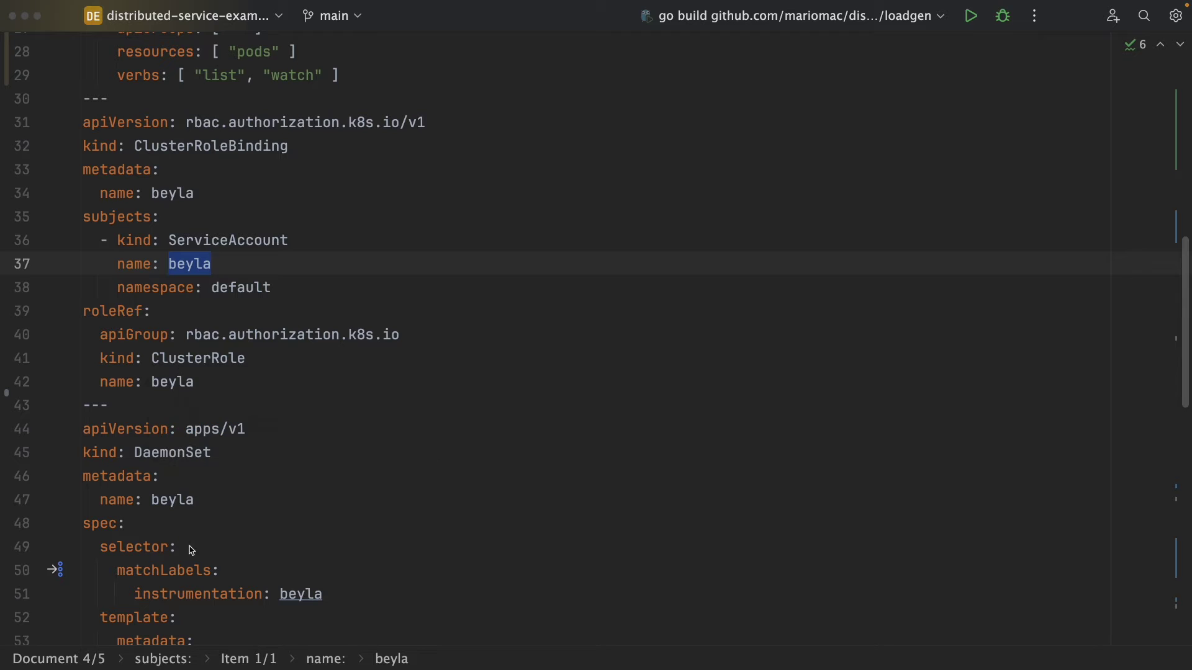
pyautogui.scroll(-1, 173, 476)
pyautogui.scroll(-1, 173, 479)
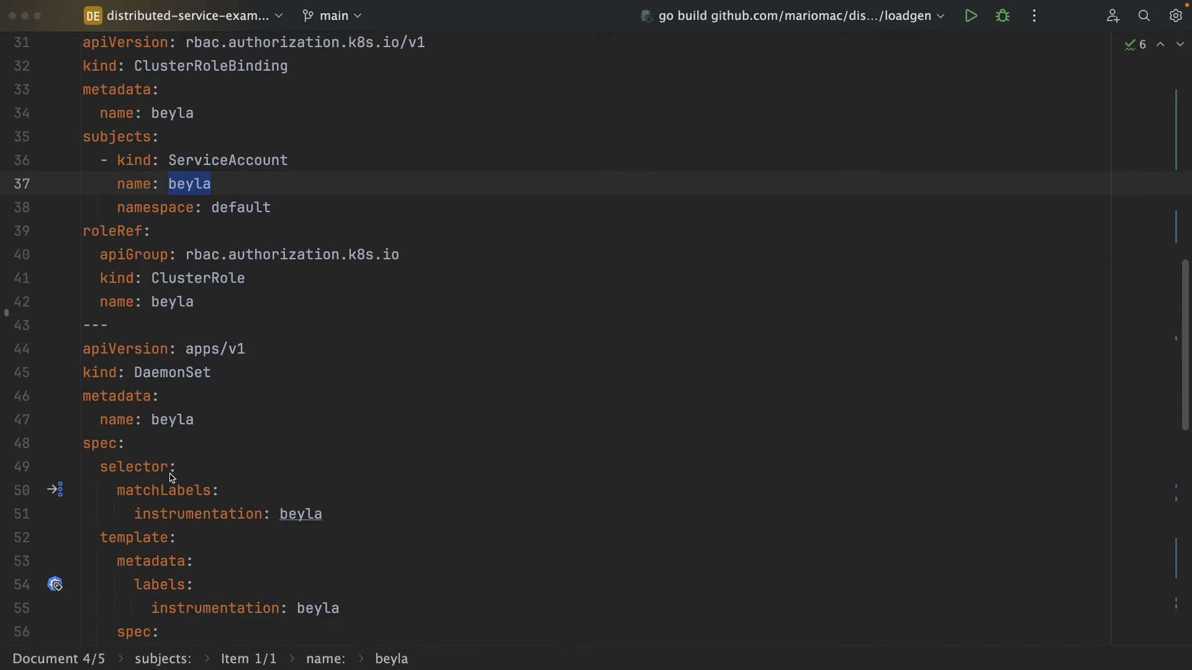
pyautogui.scroll(-5, 173, 478)
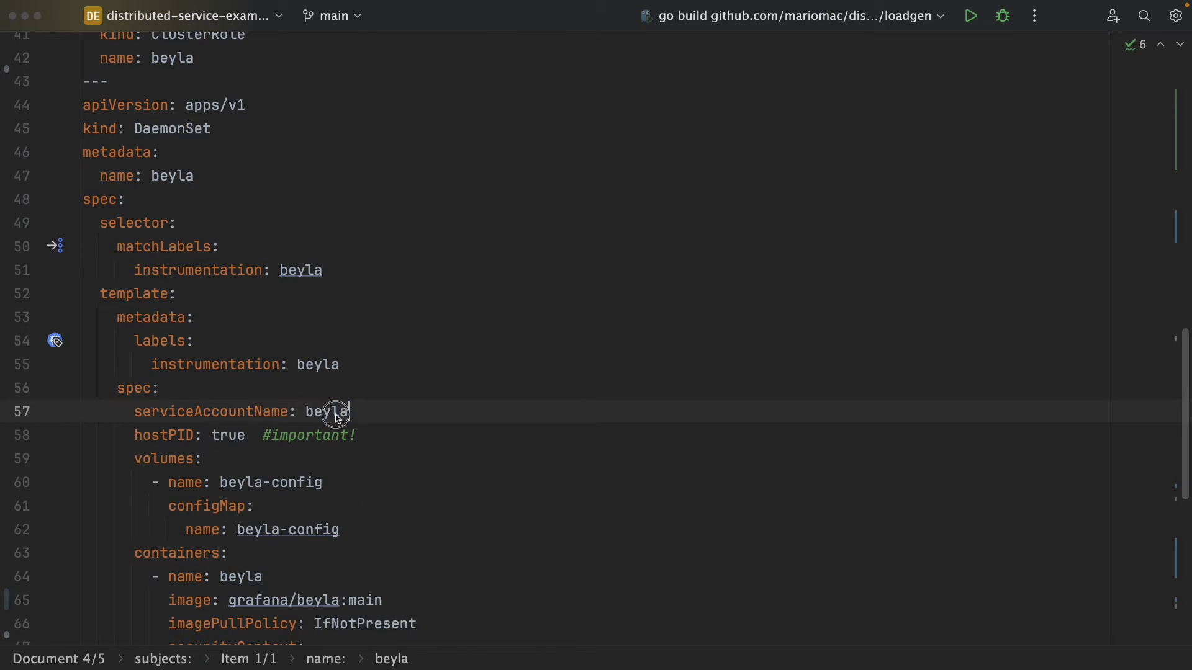
pyautogui.moveTo(348, 412); pyautogui.dragTo(134, 413)
pyautogui.moveTo(166, 425)
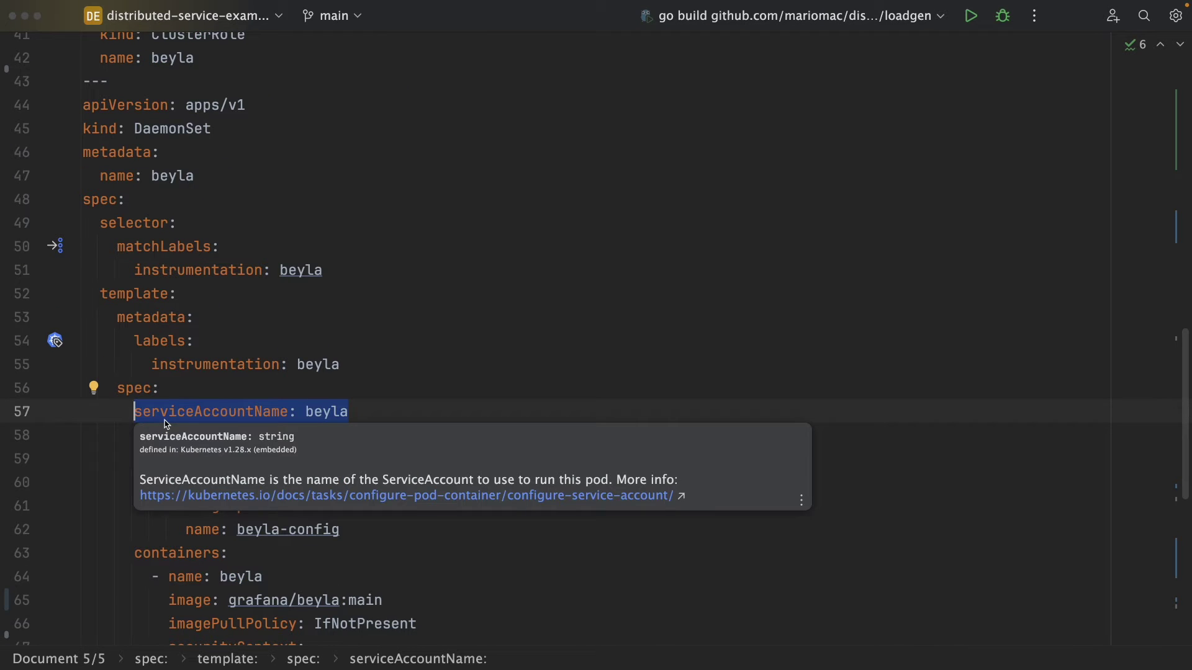
pyautogui.doubleClick(327, 412)
pyautogui.scroll(3, 311, 340)
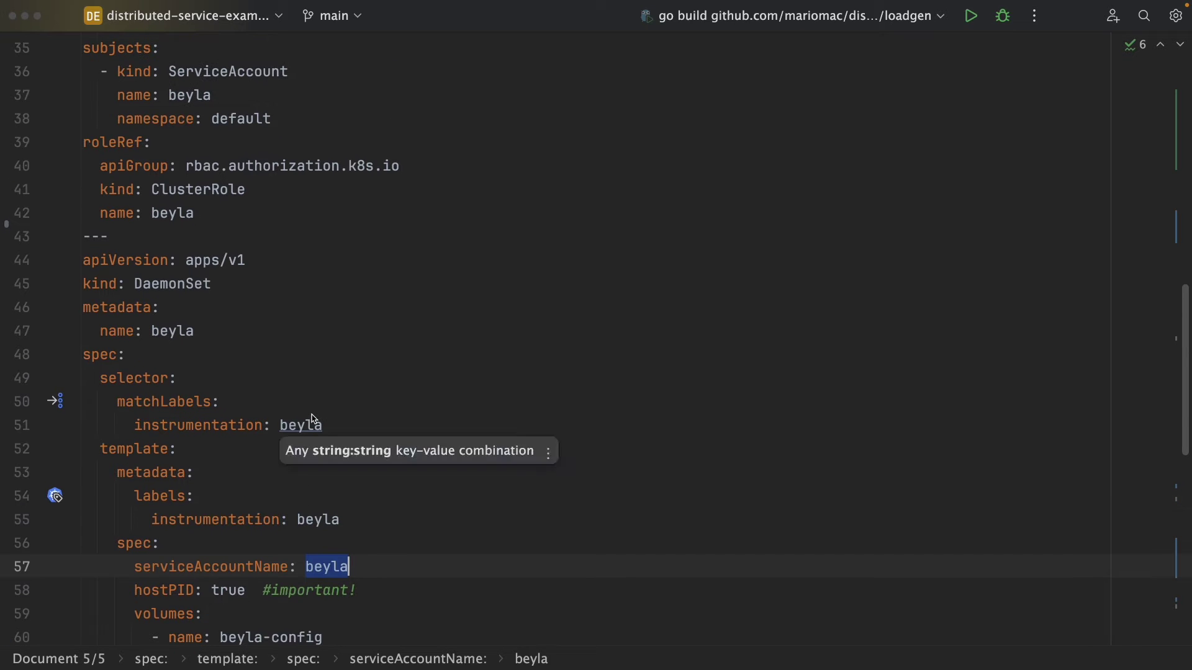
pyautogui.scroll(3, 313, 420)
pyautogui.scroll(5, 201, 311)
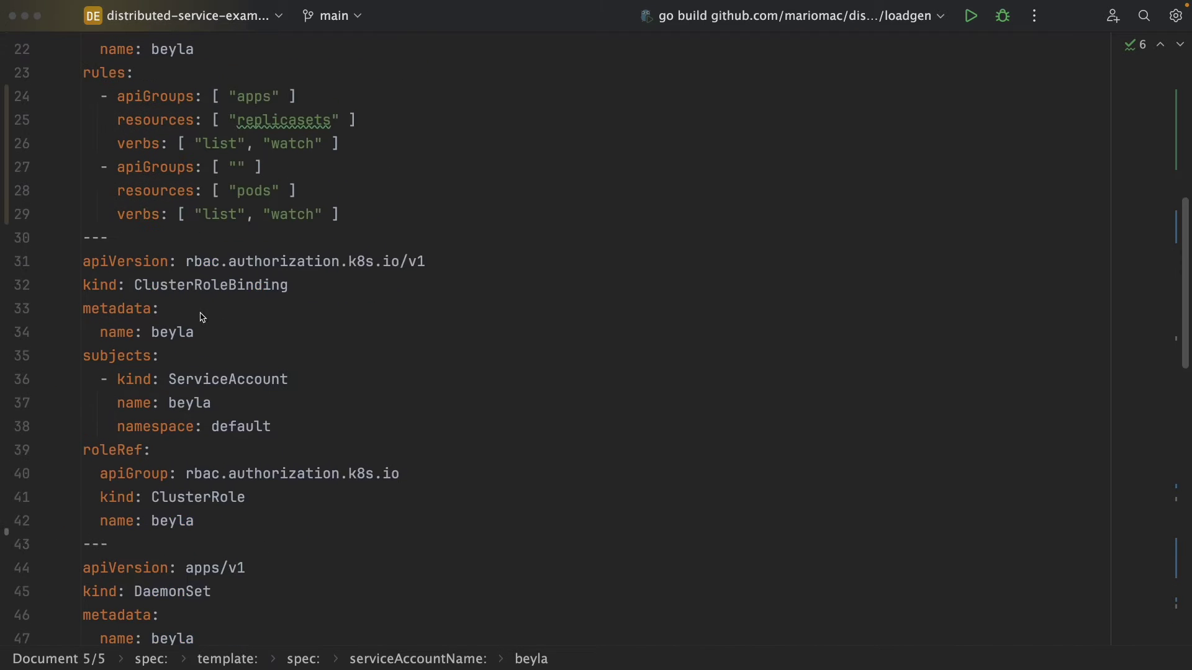
pyautogui.scroll(-2, 223, 345)
pyautogui.scroll(-10, 223, 345)
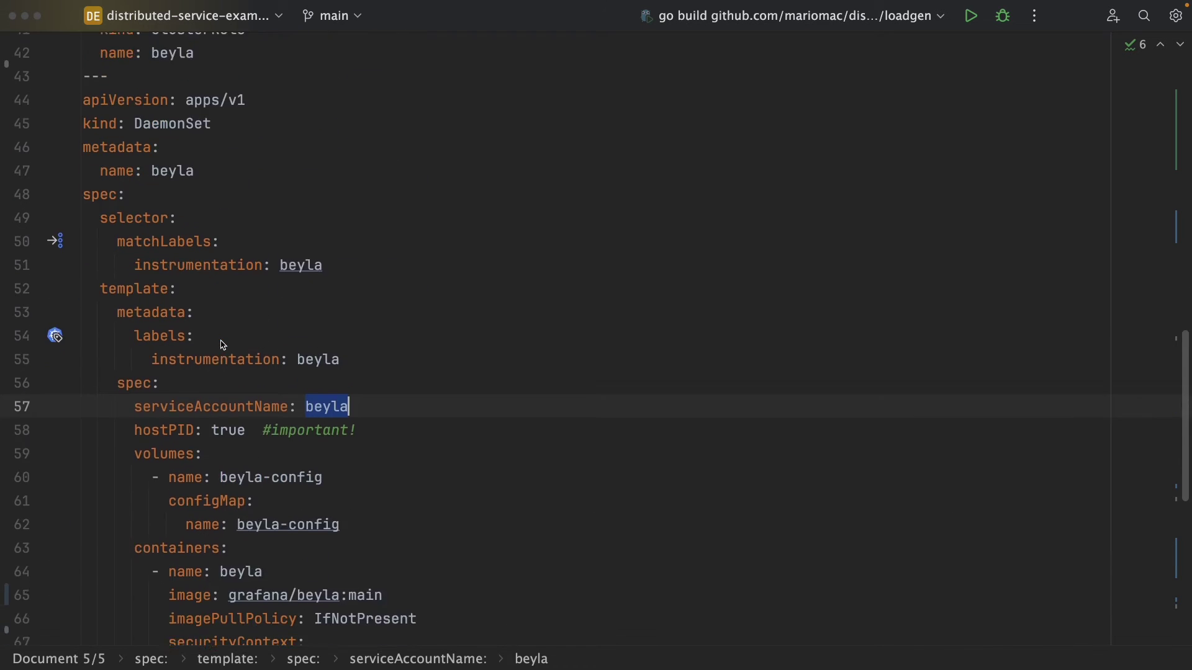
pyautogui.moveTo(135, 296); pyautogui.dragTo(358, 294)
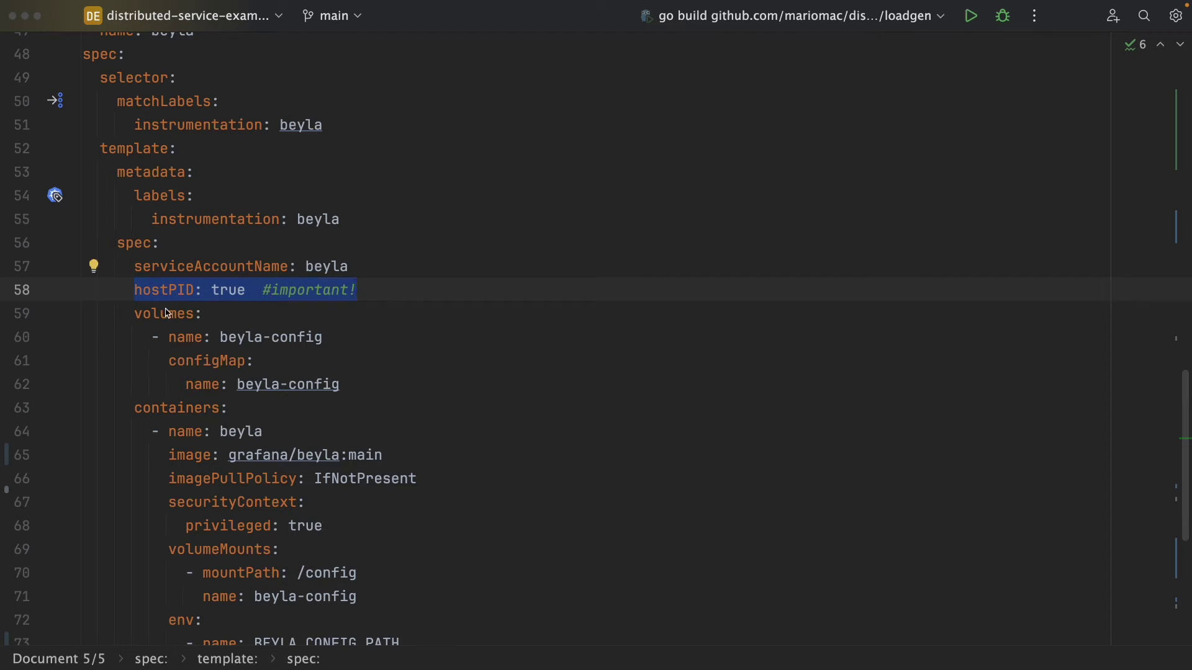
pyautogui.moveTo(161, 316)
pyautogui.scroll(-5, 207, 327)
# Step: Highlight the BEYLA_CONFIG_PATH and BEYLA_KUBE_METADATA_ENABLE variables in the Beyla container env
pyautogui.moveTo(359, 481); pyautogui.dragTo(85, 431)
pyautogui.scroll(-4, 287, 412)
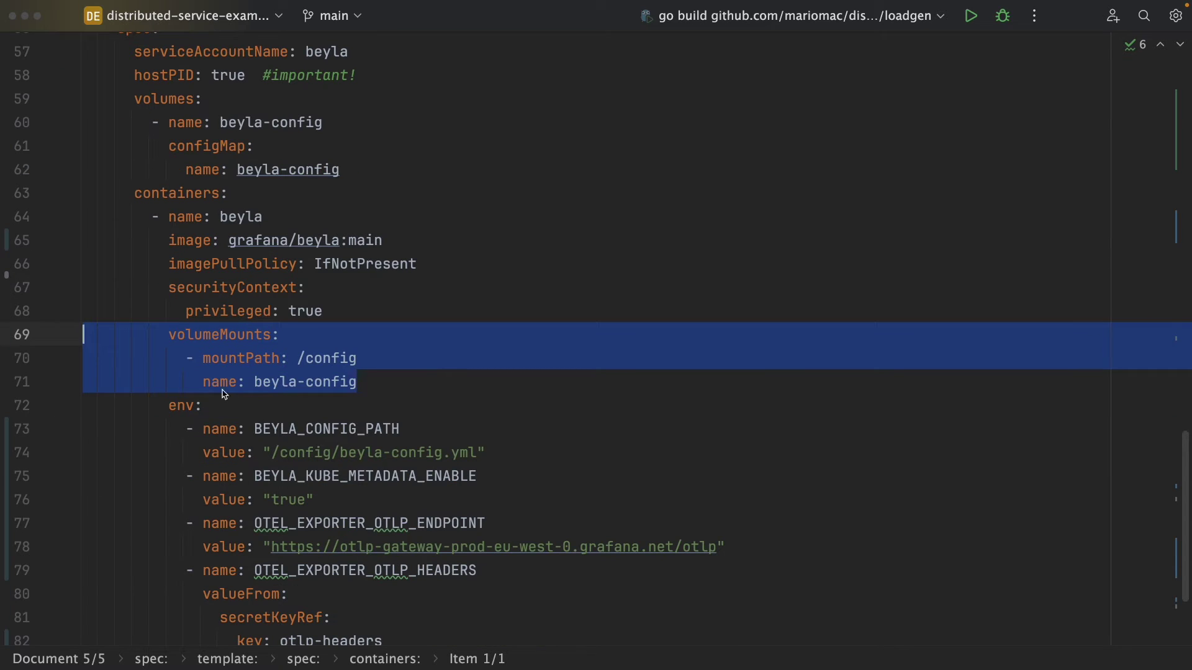
pyautogui.scroll(-3, 337, 377)
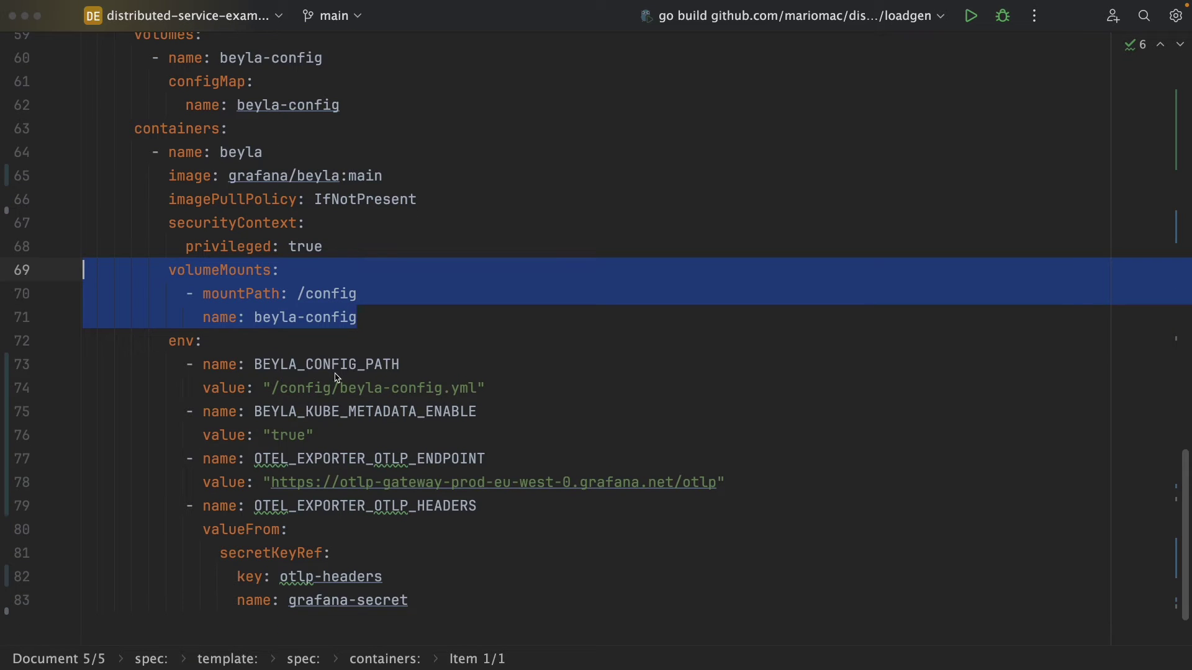
pyautogui.doubleClick(271, 392)
pyautogui.doubleClick(308, 365)
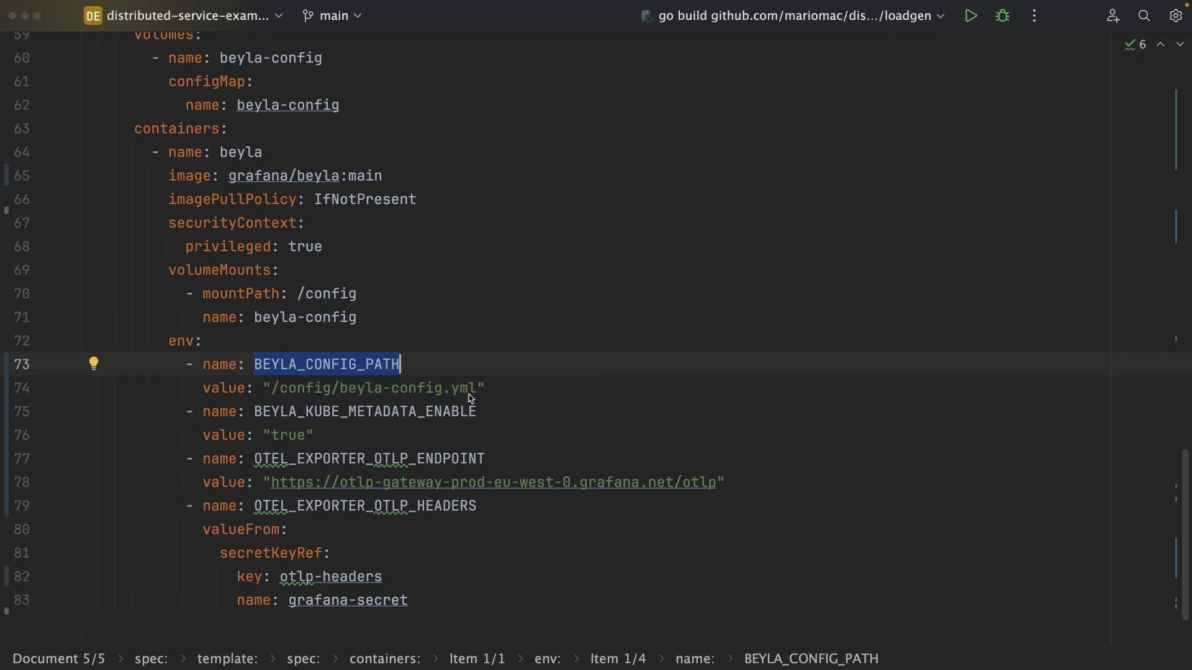
pyautogui.doubleClick(323, 411)
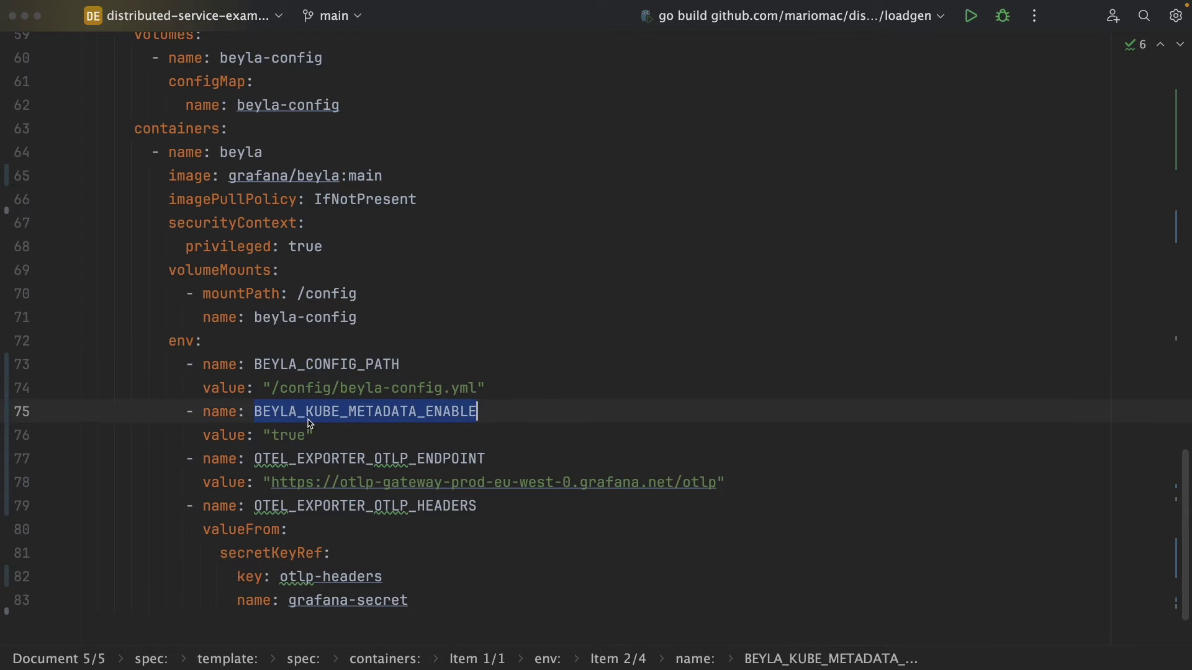
# Step: Highlight OTEL_EXPORTER_OTLP_HEADERS and its grafana-secret reference, then return to the terminal
pyautogui.scroll(-2, 307, 420)
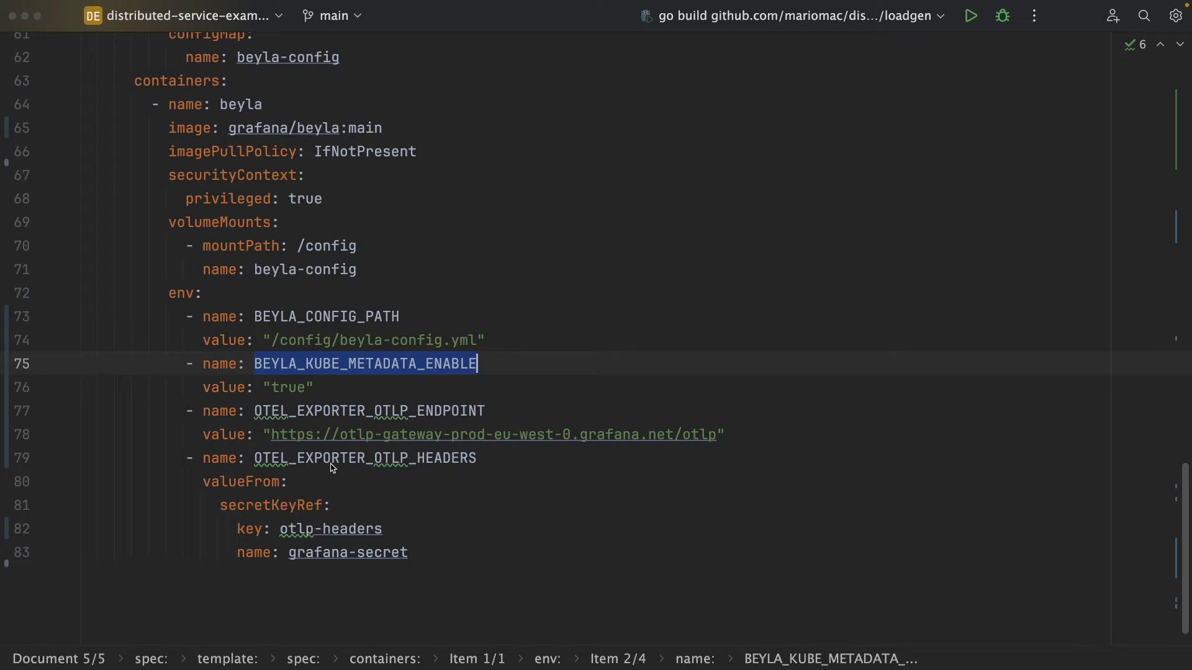
pyautogui.doubleClick(357, 461)
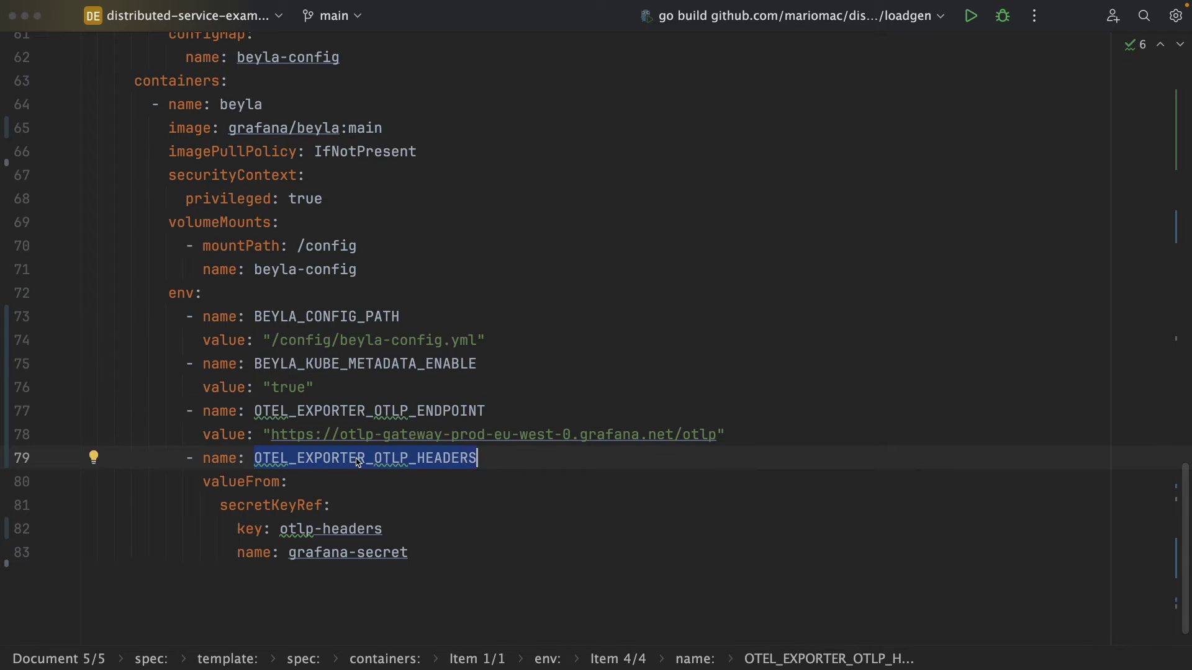
pyautogui.doubleClick(377, 554)
pyautogui.moveTo(383, 538)
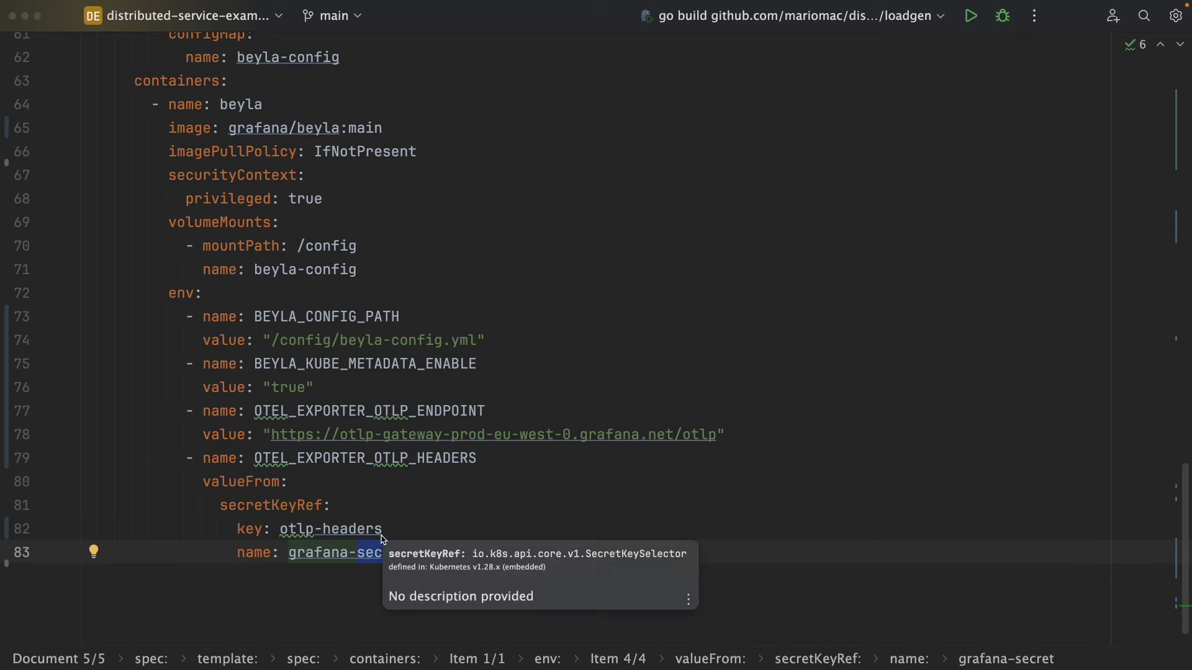
pyautogui.scroll(-1, 432, 496)
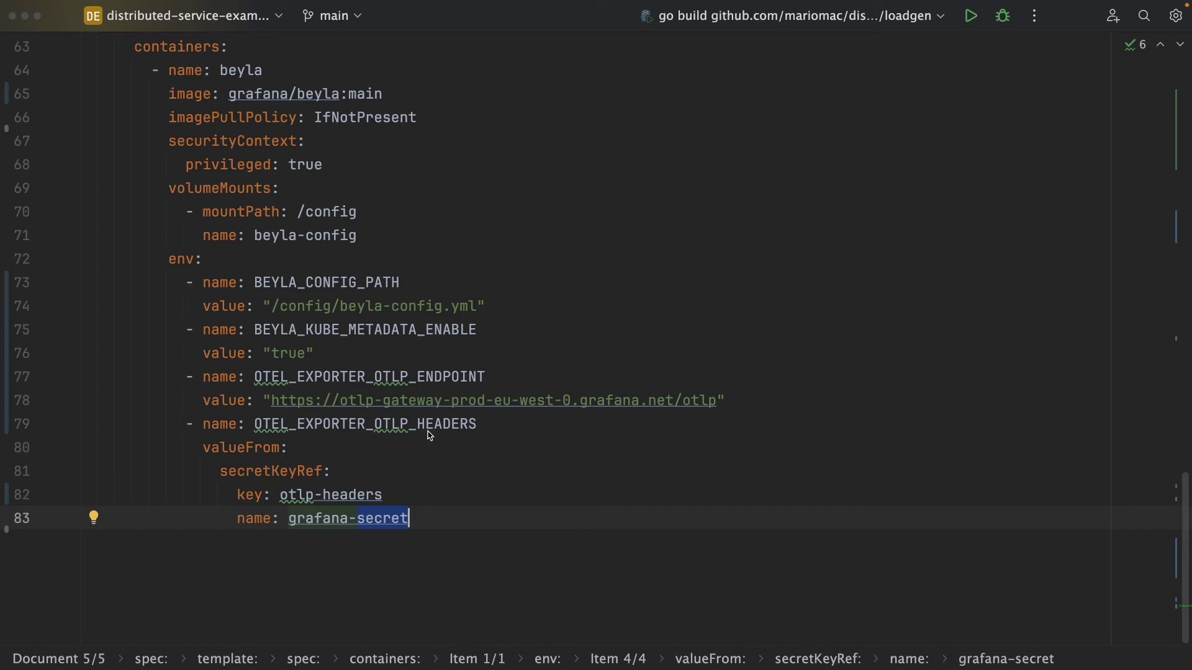
pyautogui.hotkey('ctrl', 'Right')
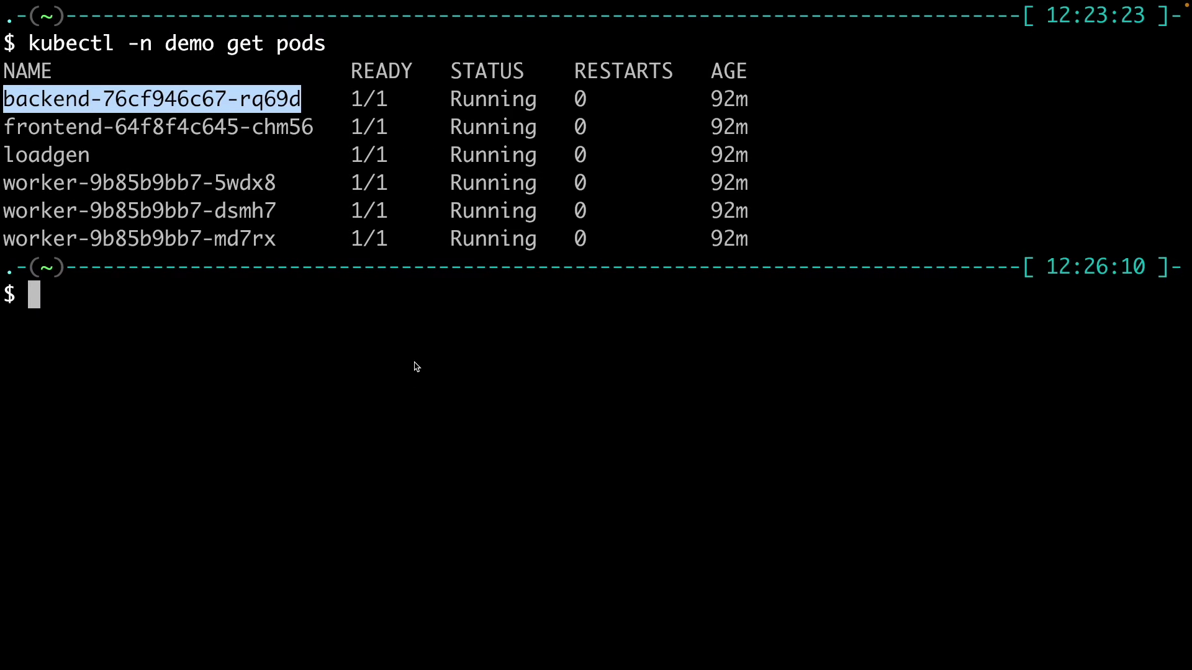
# Step: Change into code/distributed-service-example and apply beyla-daemonset.yml with kubectl
pyautogui.click(415, 366)
pyautogui.write('cd code/distributed-service-example/')
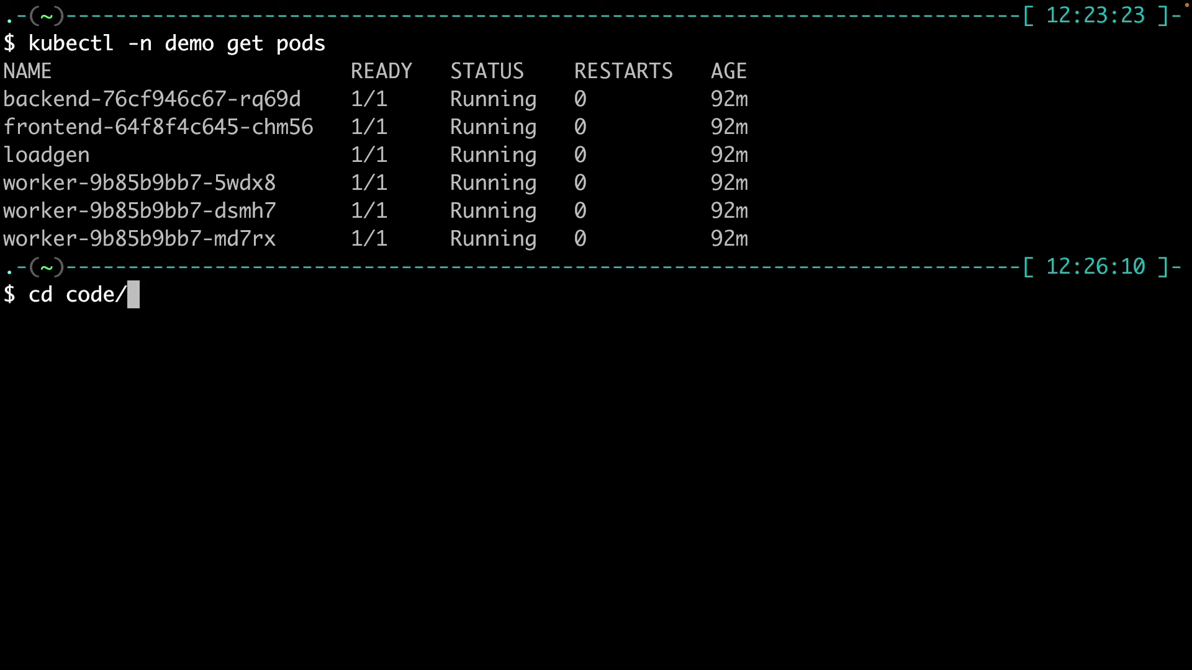
pyautogui.press('BackSpace')
pyautogui.press('Return')
pyautogui.hotkey('ctrl', 'l')
pyautogui.write('k app')
pyautogui.press('BackSpace')
pyautogui.press('BackSpace')
pyautogui.press('BackSpace')
pyautogui.press('BackSpace')
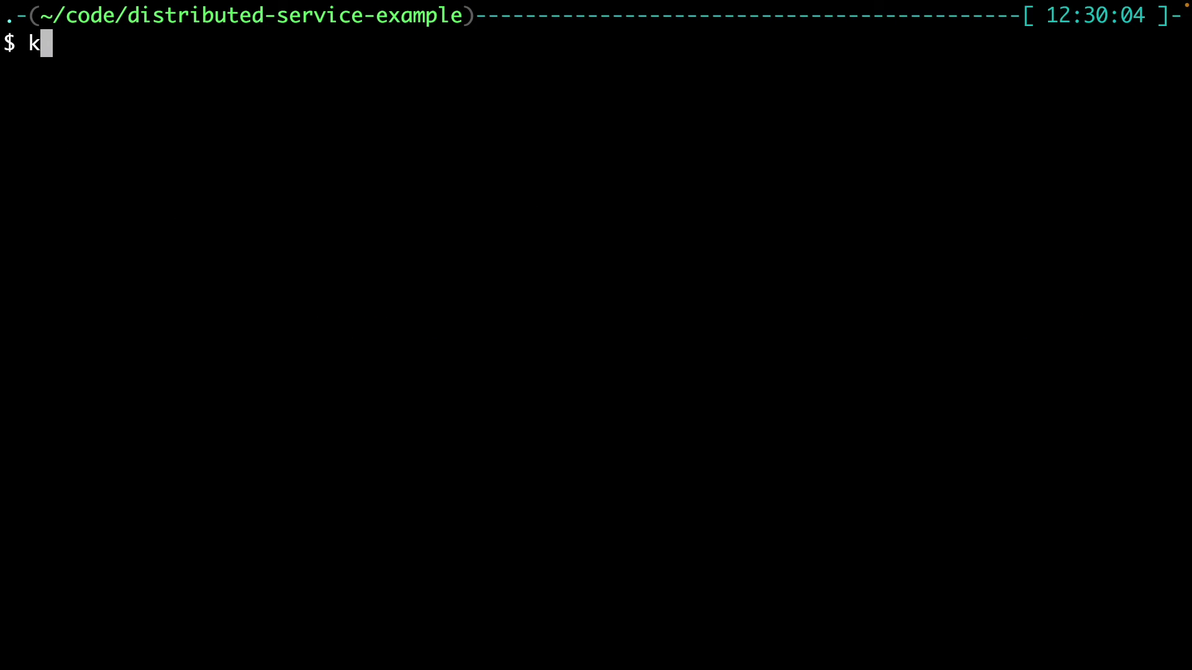
pyautogui.write('ubectl apply -f beyla-daemonset.yml')
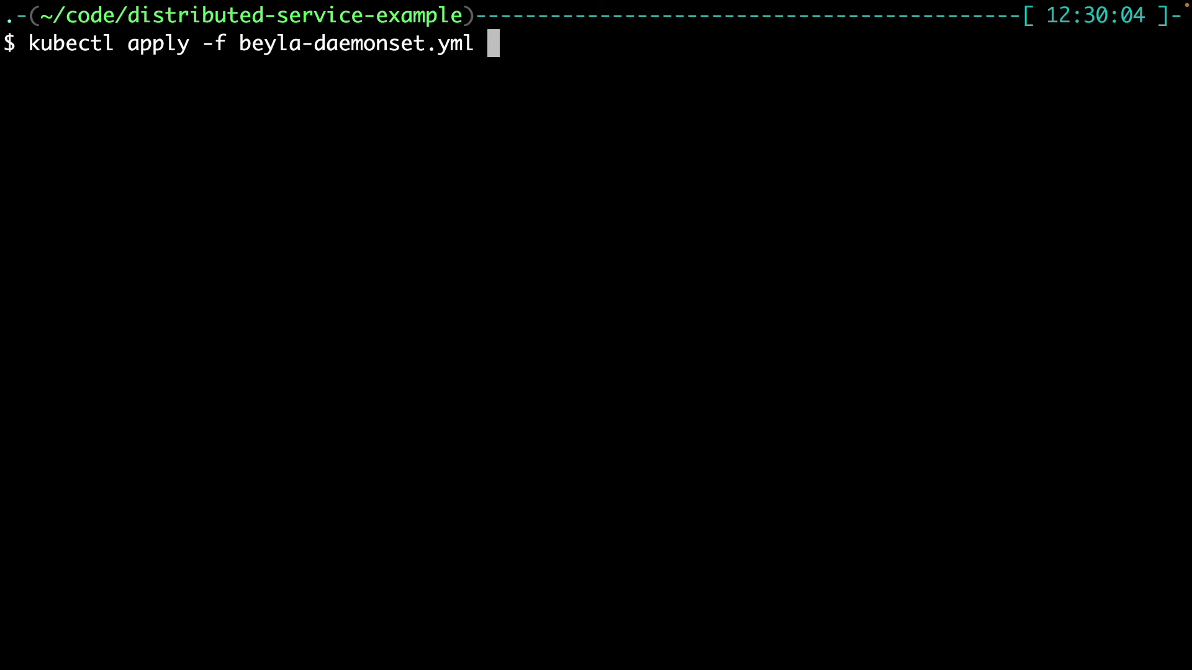
pyautogui.press('Return')
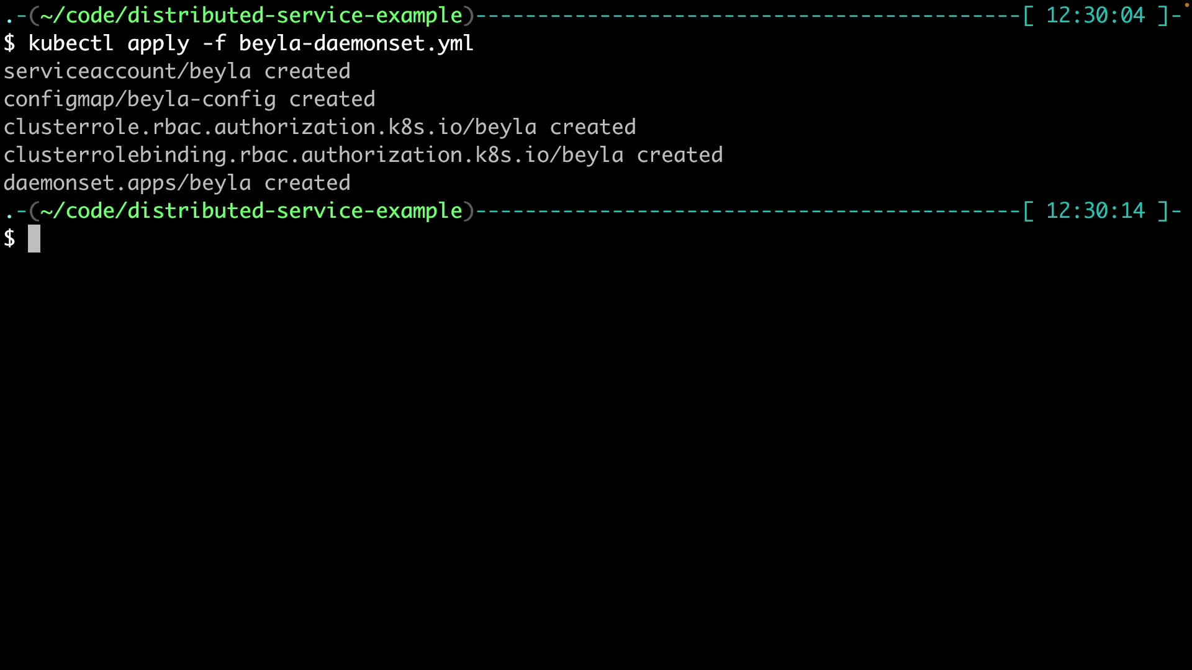
# Step: List the pods to confirm the Beyla pod is running
pyautogui.write('k get pods')
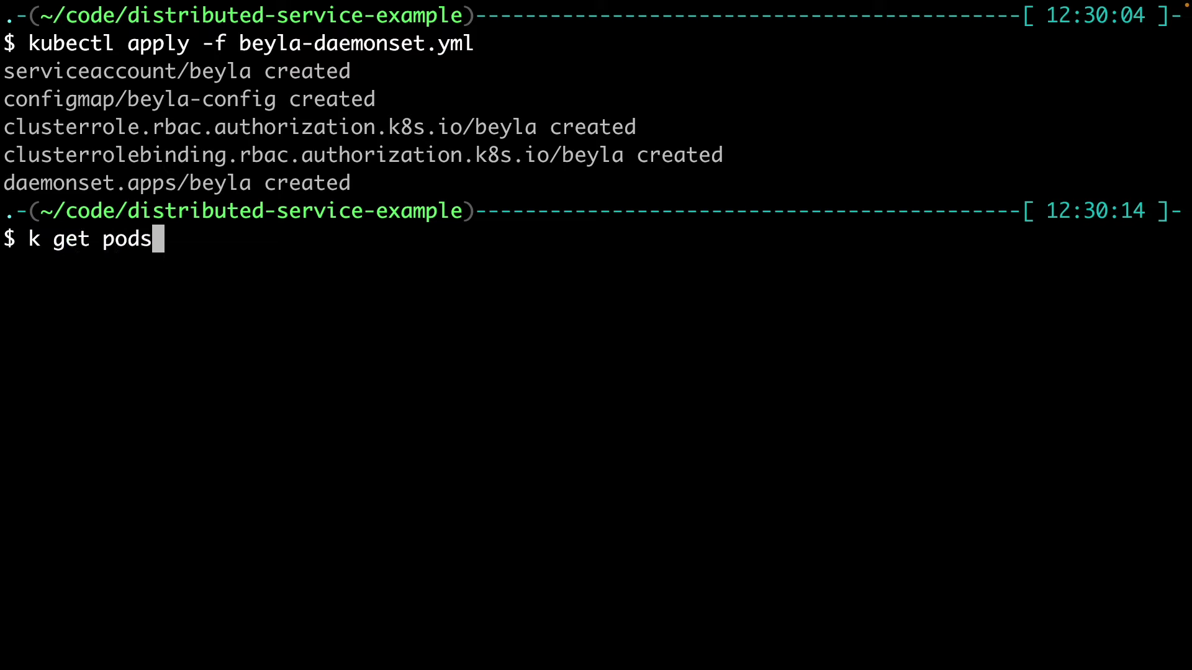
pyautogui.press('Return')
pyautogui.scroll(-1, 319, 367)
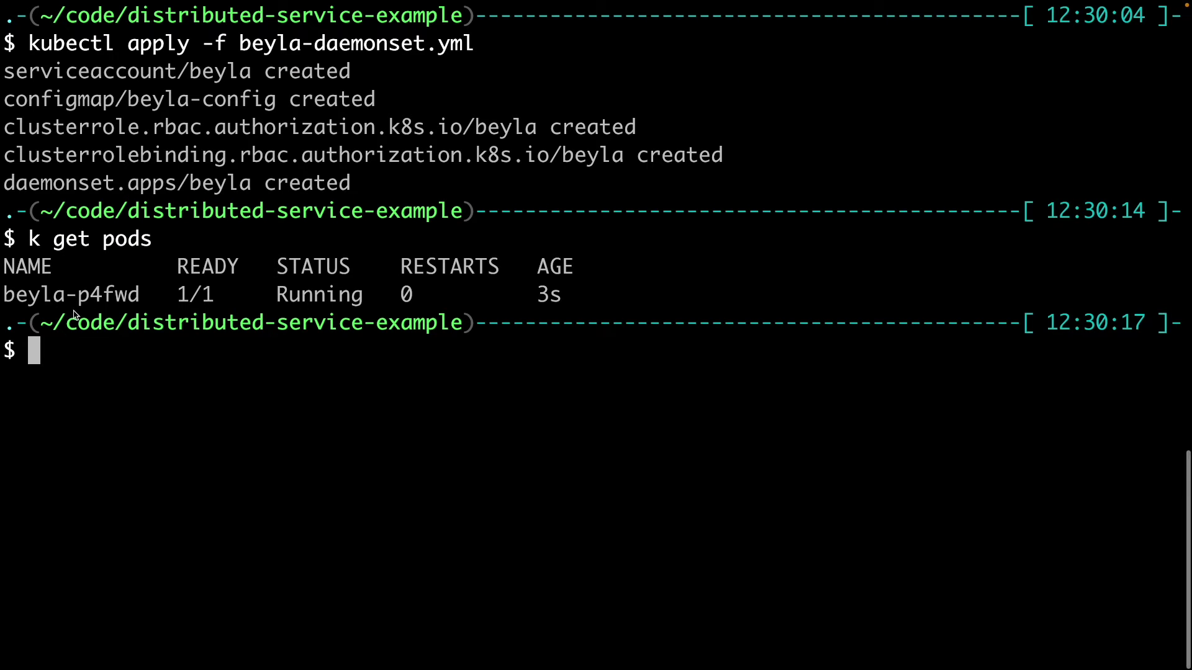
# Step: Follow the Beyla pod's logs and highlight the line showing /frontend being instrumented
pyautogui.write('k log')
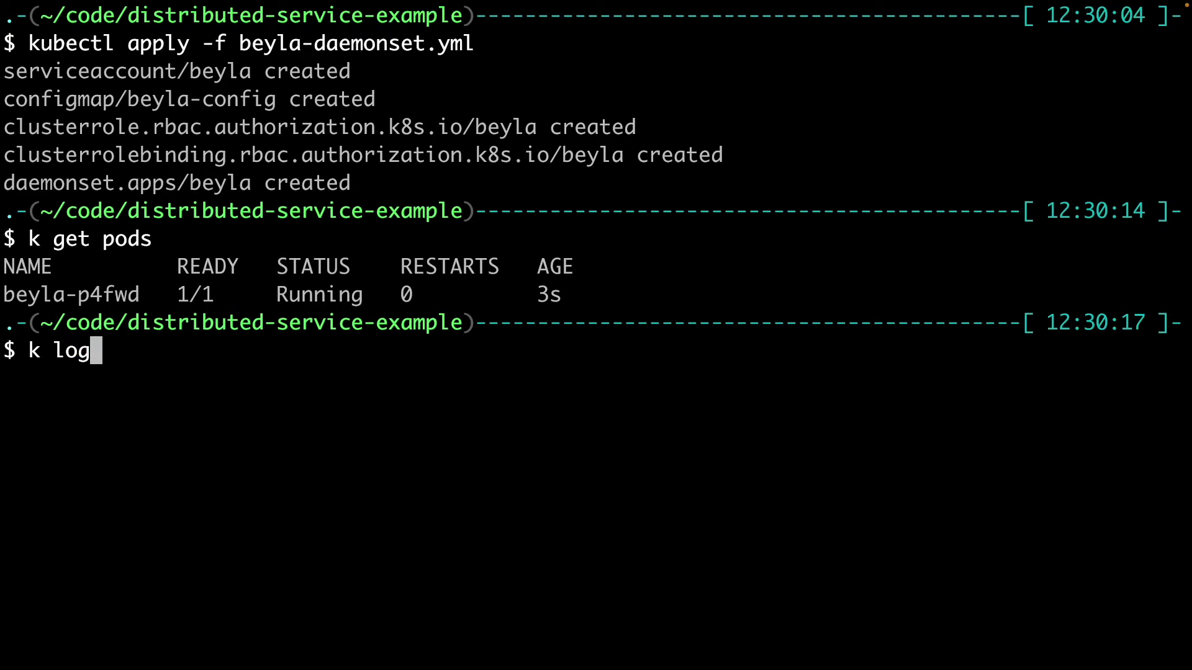
pyautogui.press('BackSpace')
pyautogui.press('BackSpace')
pyautogui.press('BackSpace')
pyautogui.press('BackSpace')
pyautogui.write('ubect')
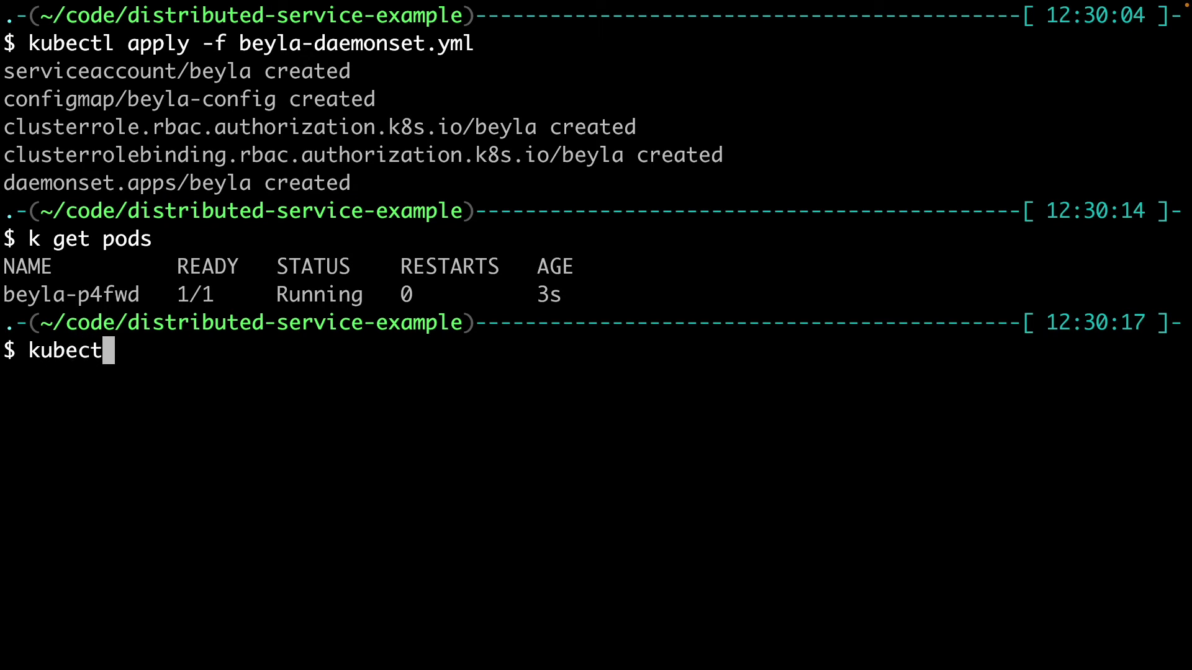
pyautogui.write('l logs -f be')
pyautogui.press('Tab')
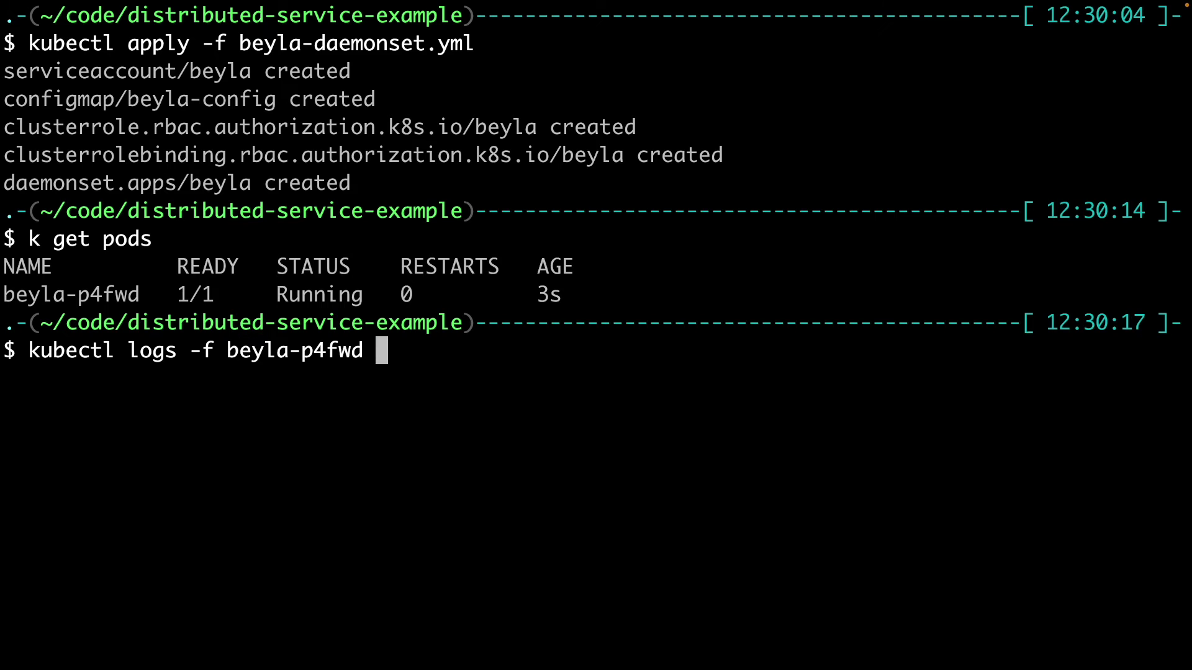
pyautogui.press('Return')
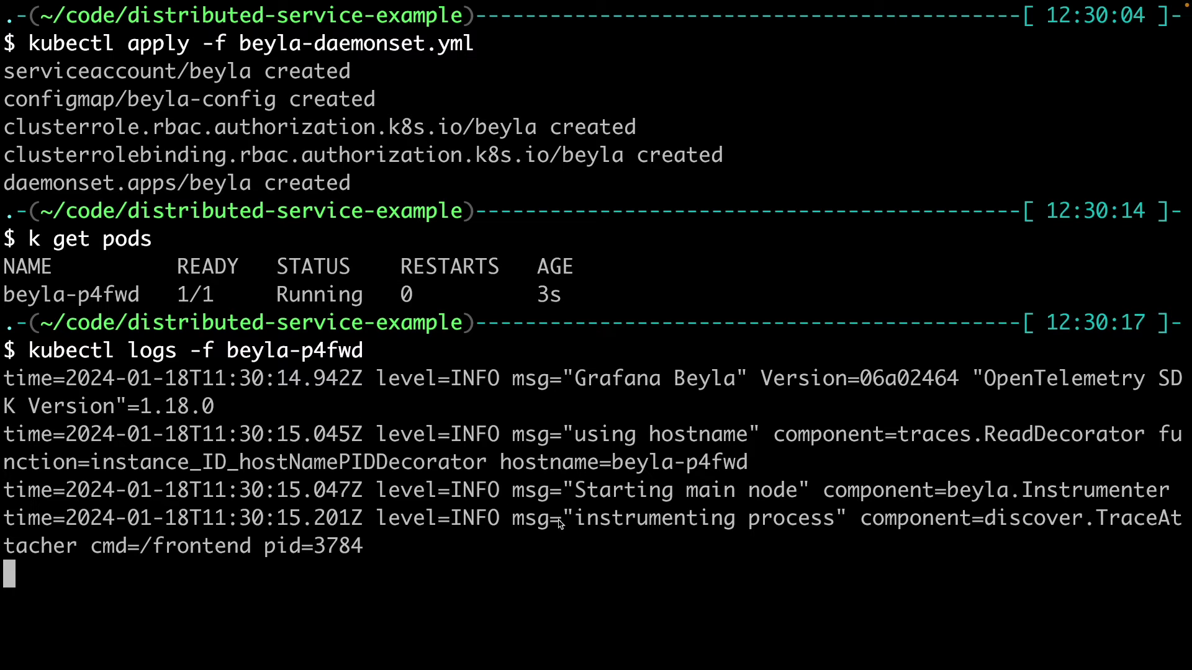
pyautogui.moveTo(575, 519); pyautogui.dragTo(834, 524)
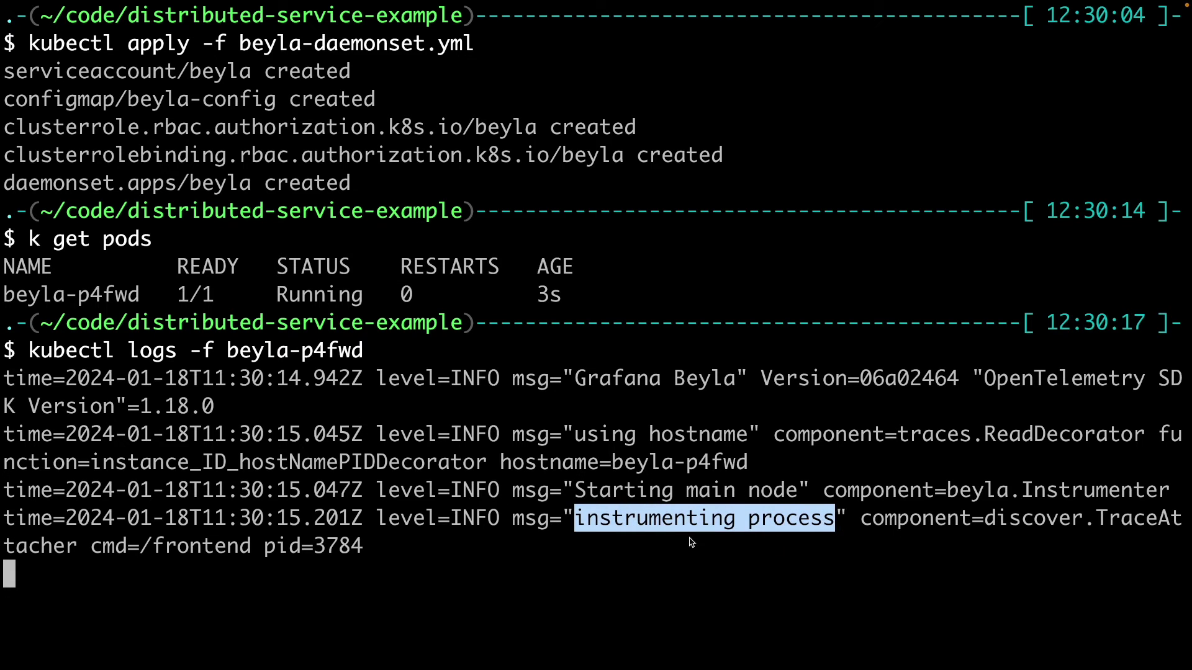
pyautogui.doubleClick(198, 545)
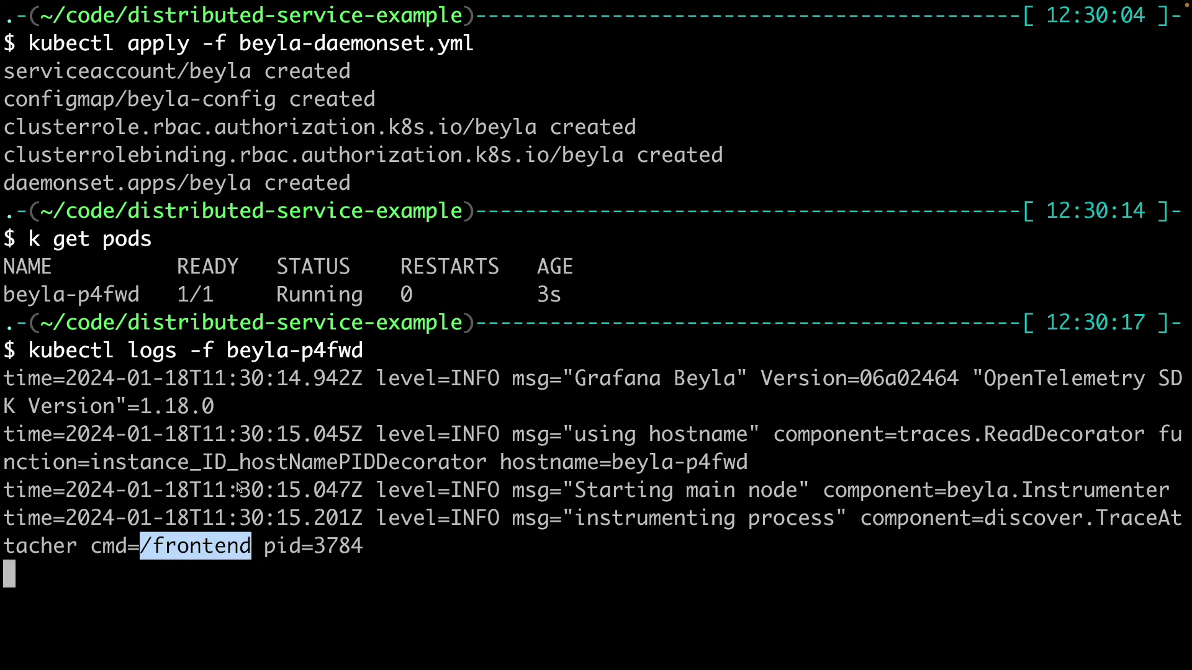
pyautogui.tripleClick(572, 547)
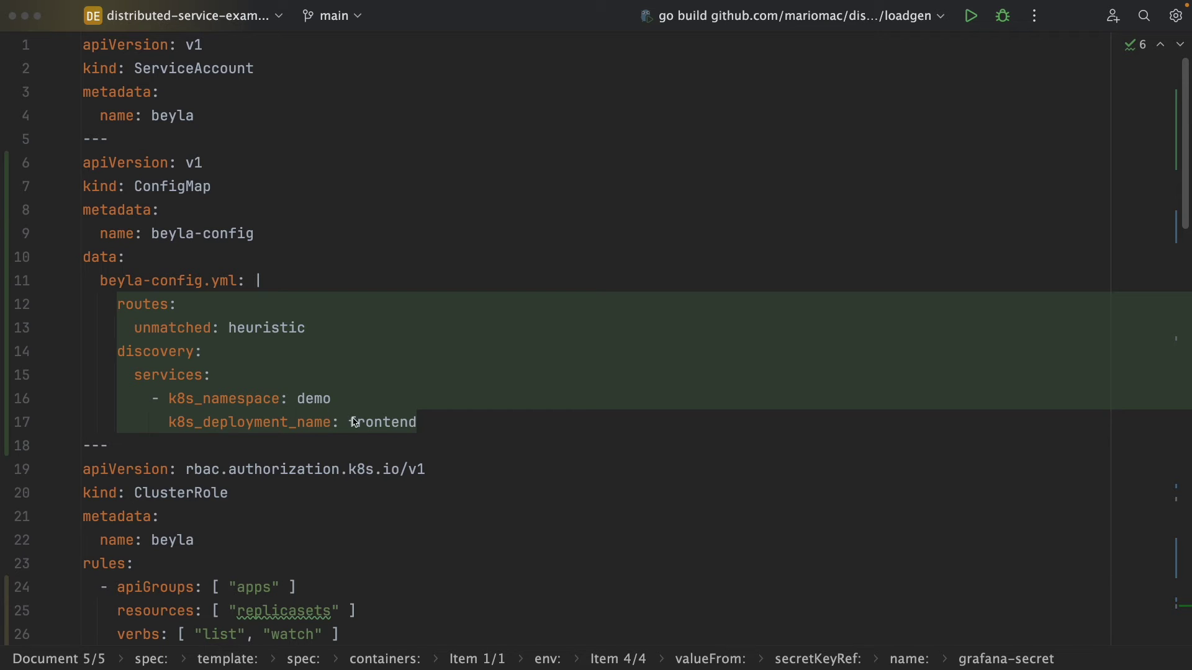
# Step: Highlight frontend as the only discovered deployment in beyla-config, then clear the terminal log selection
pyautogui.doubleClick(388, 427)
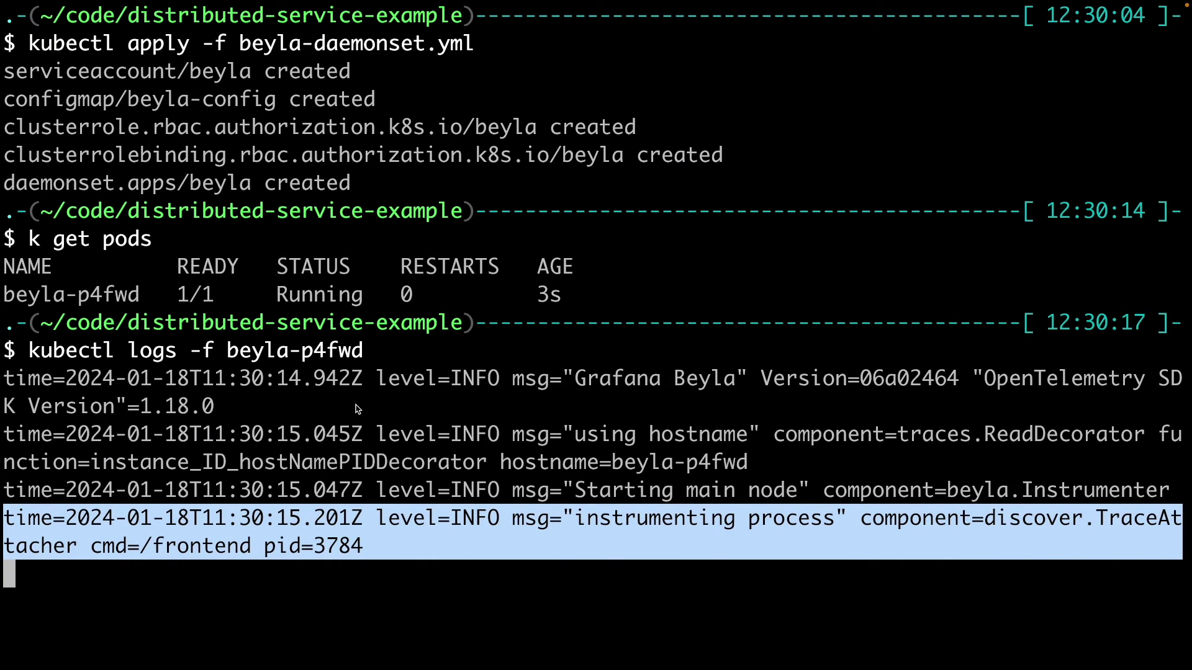
pyautogui.click(491, 415)
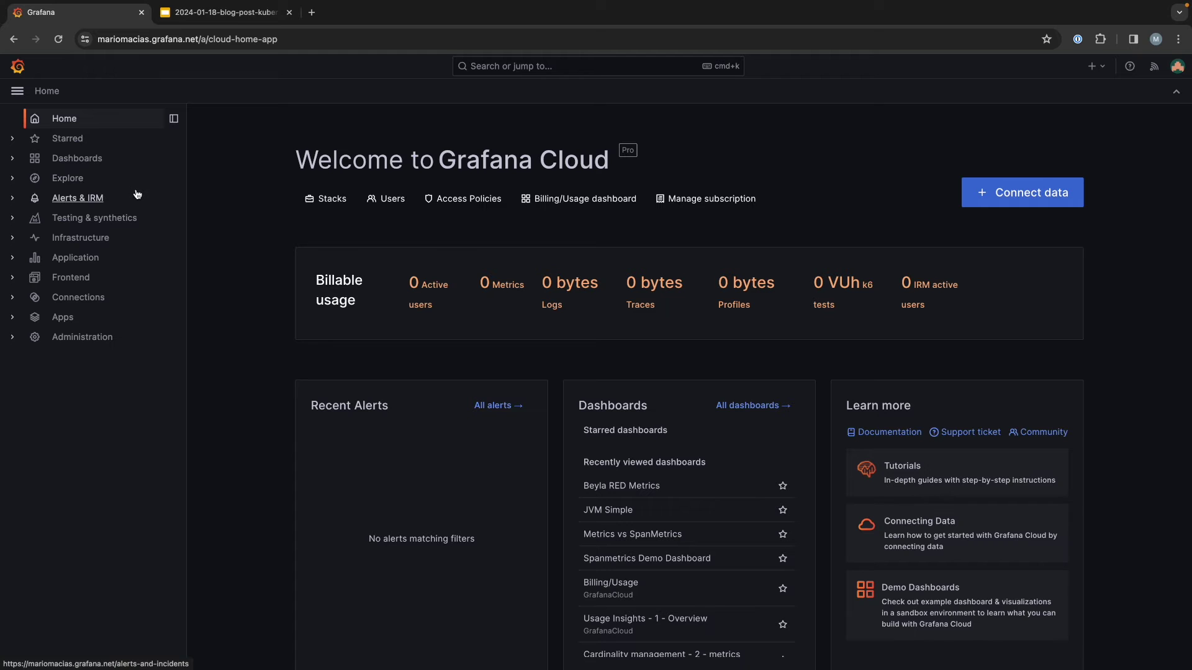
# Step: Search the recent frontend traces in Grafana Explore
pyautogui.click(68, 179)
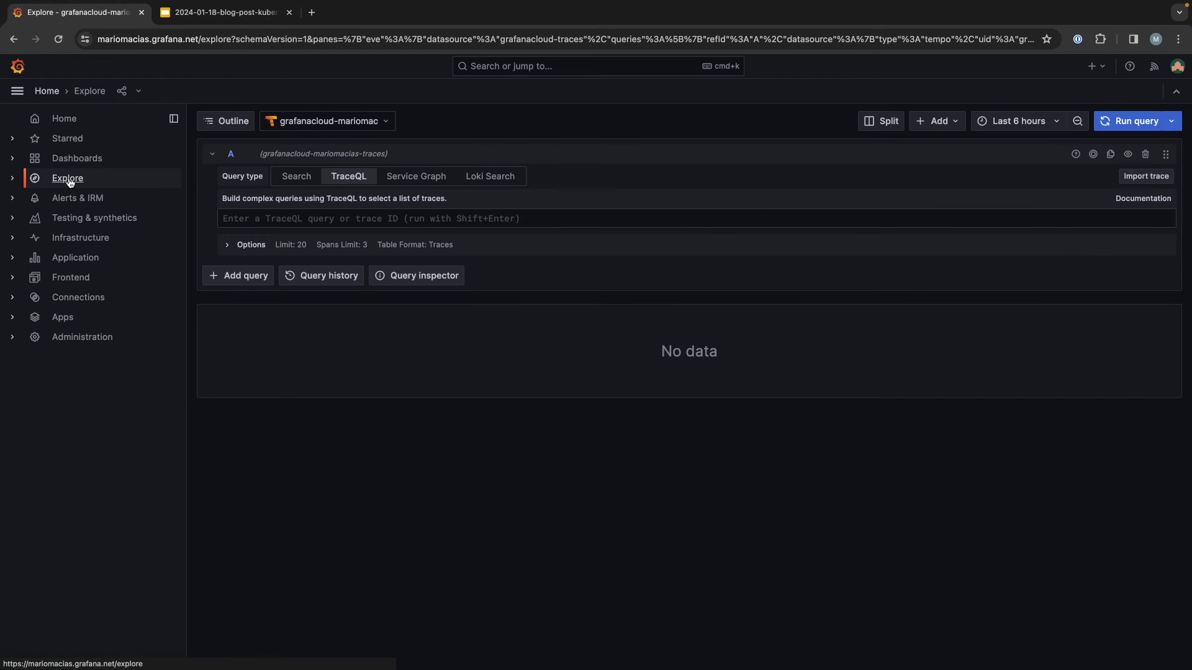
pyautogui.click(301, 179)
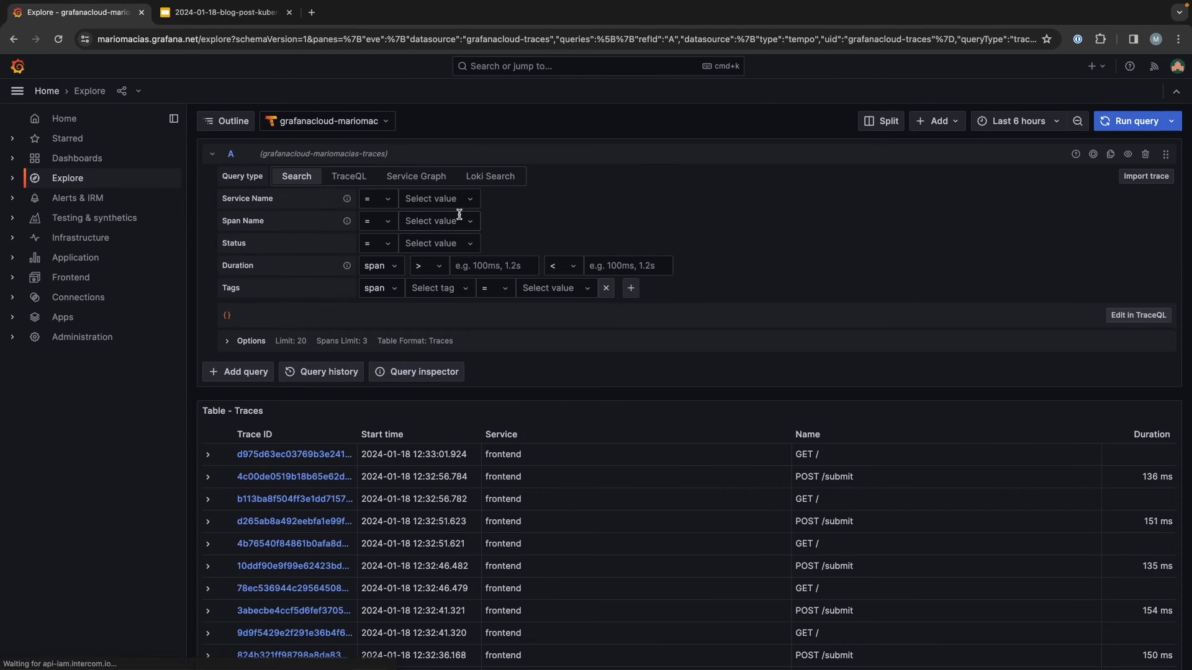
pyautogui.scroll(-3, 546, 527)
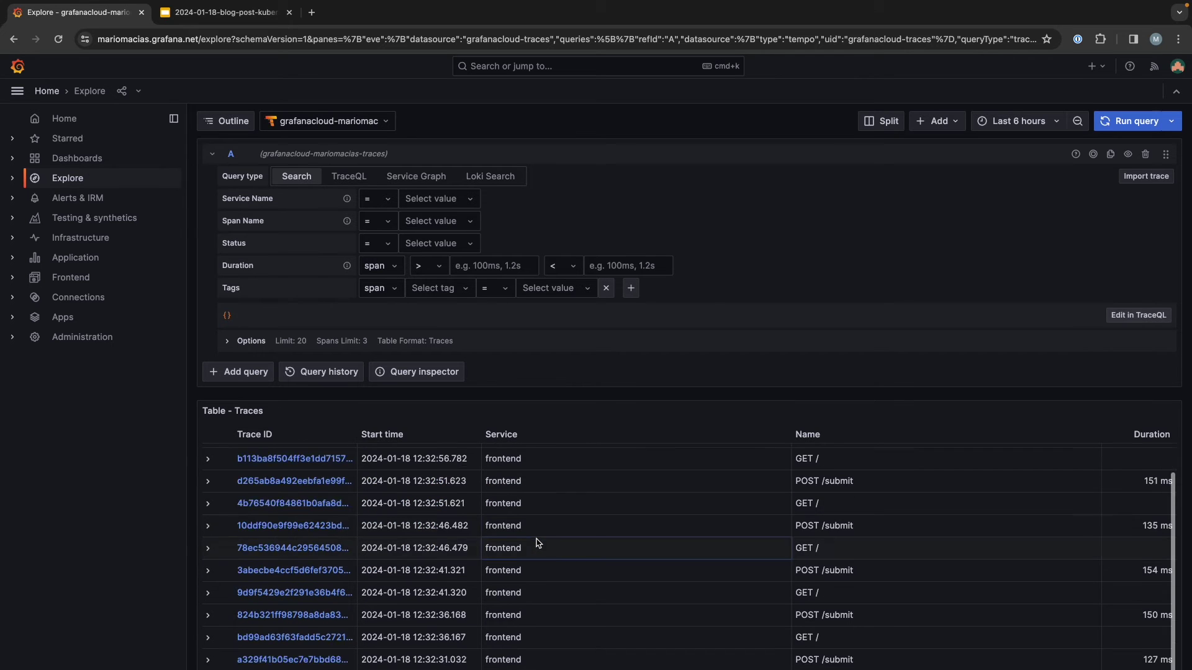
pyautogui.scroll(-3, 538, 542)
# Step: Open Application > Services and show the Service Map with only the frontend node
pyautogui.scroll(3, 537, 543)
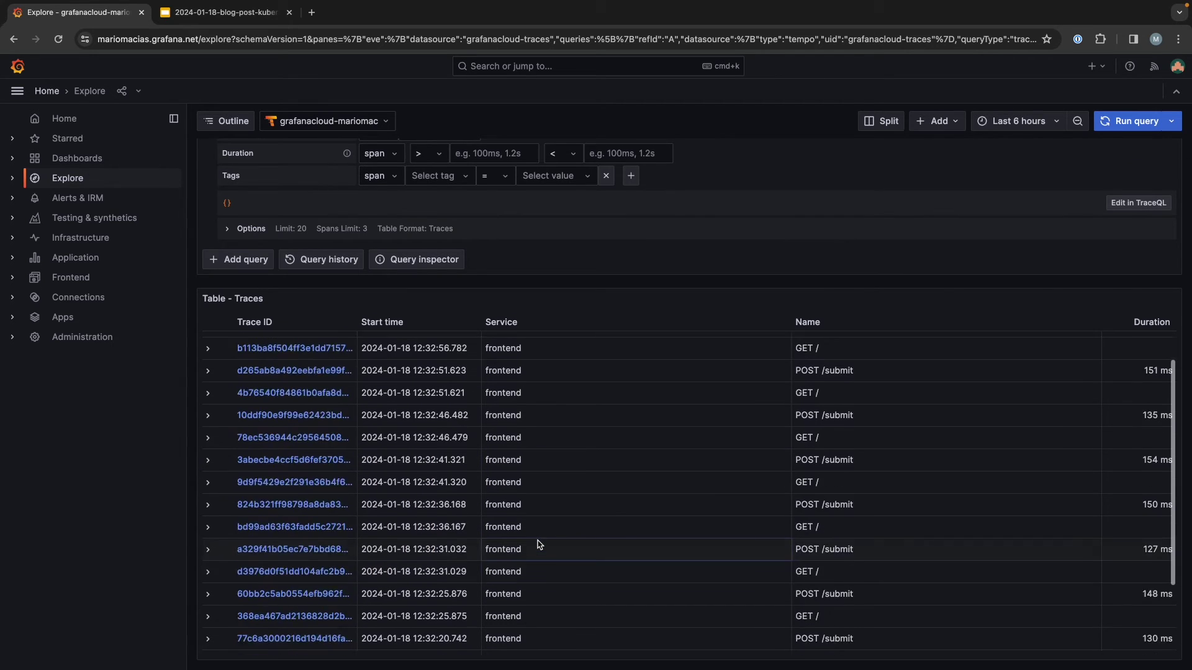
pyautogui.click(71, 261)
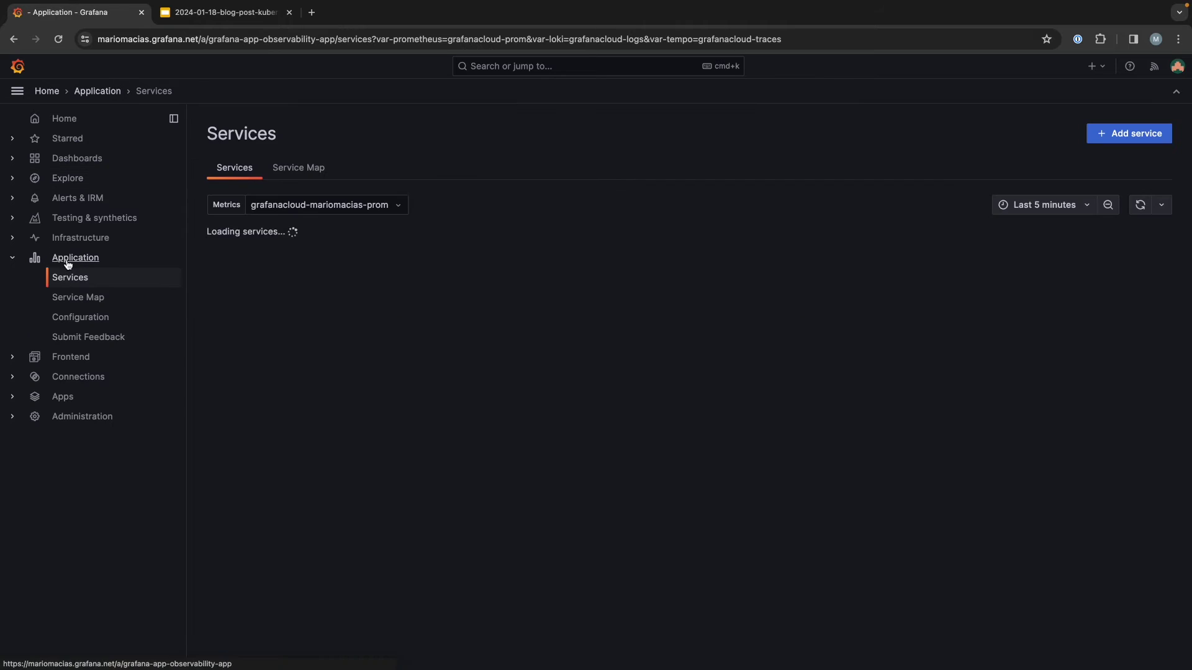
pyautogui.click(84, 300)
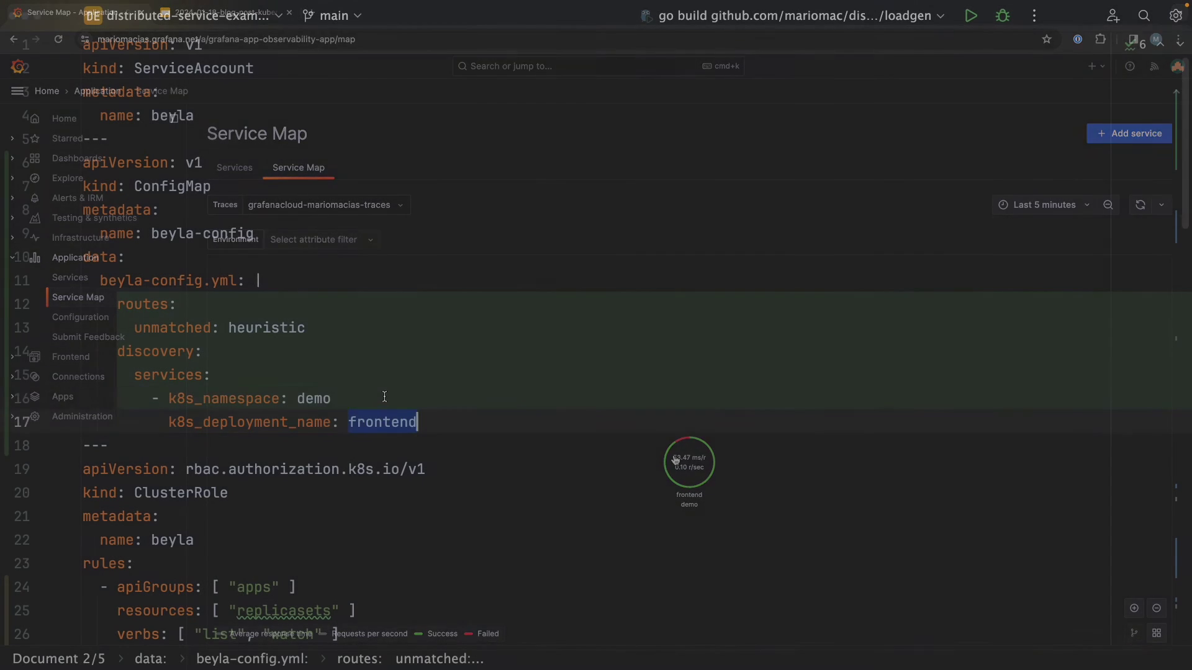
# Step: Delete the 'k8s_deployment_name: frontend' line, leaving only the demo namespace filter
pyautogui.tripleClick(446, 428)
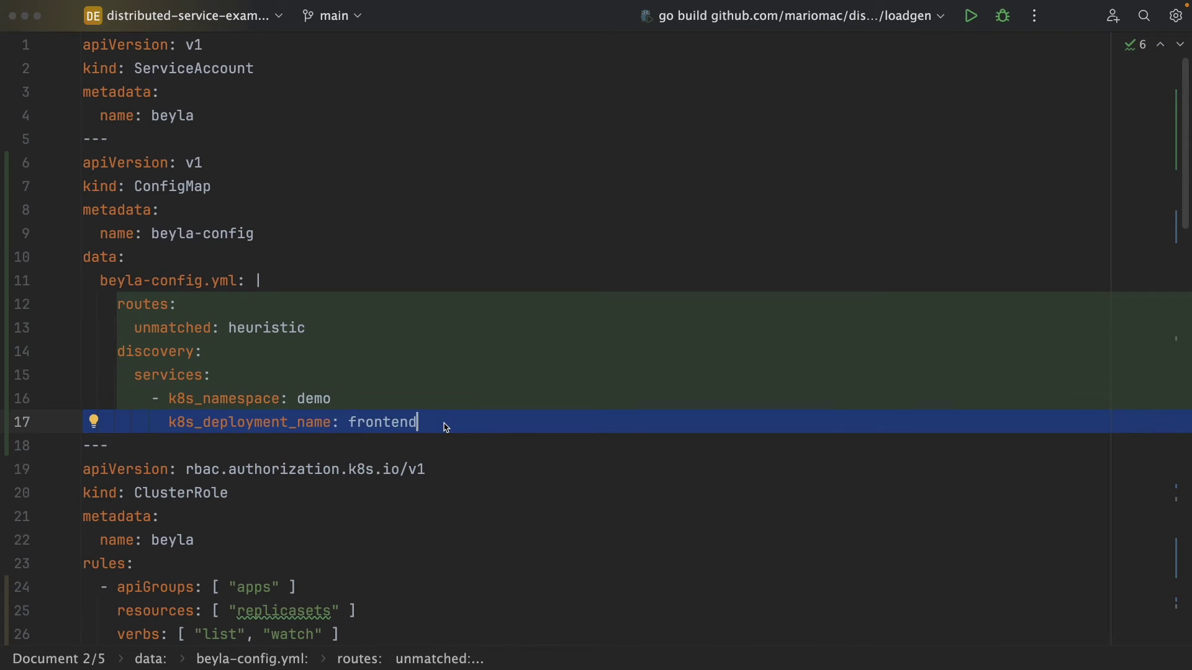
pyautogui.press('Left')
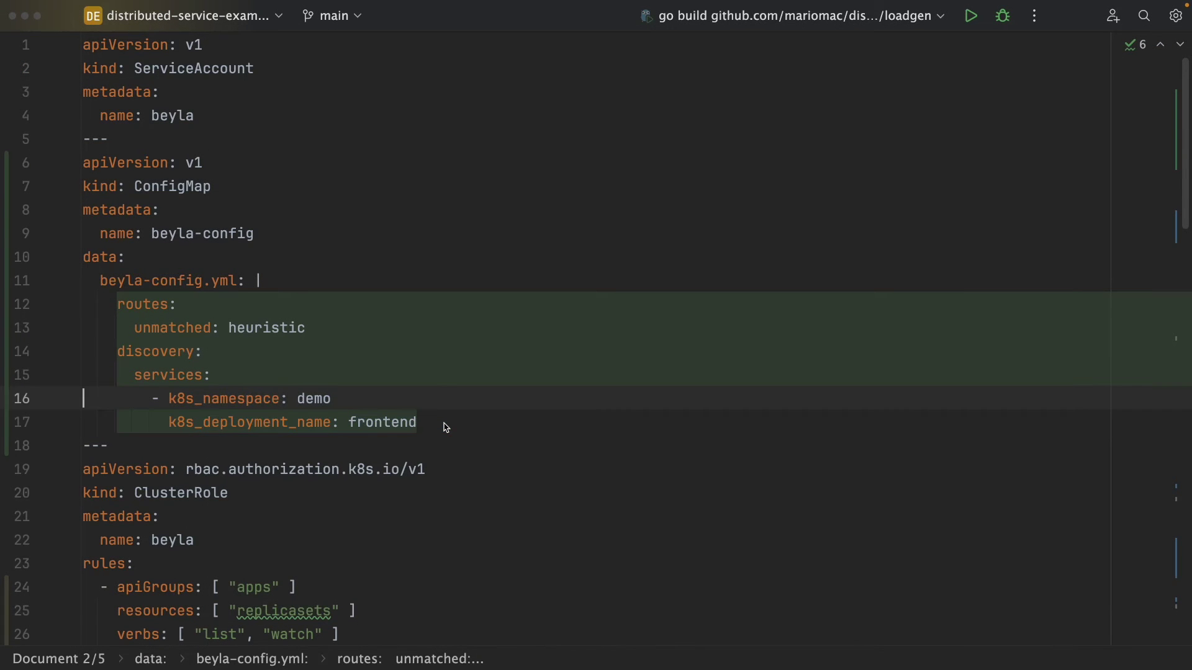
pyautogui.tripleClick(446, 427)
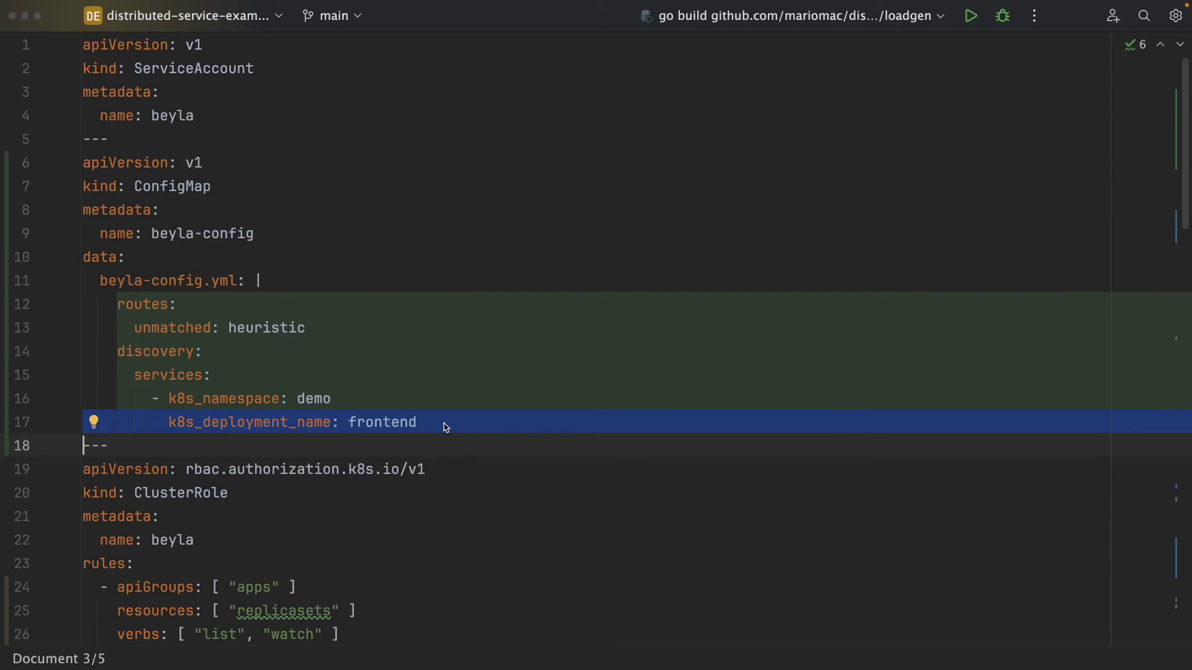
pyautogui.press('BackSpace')
pyautogui.press('Left')
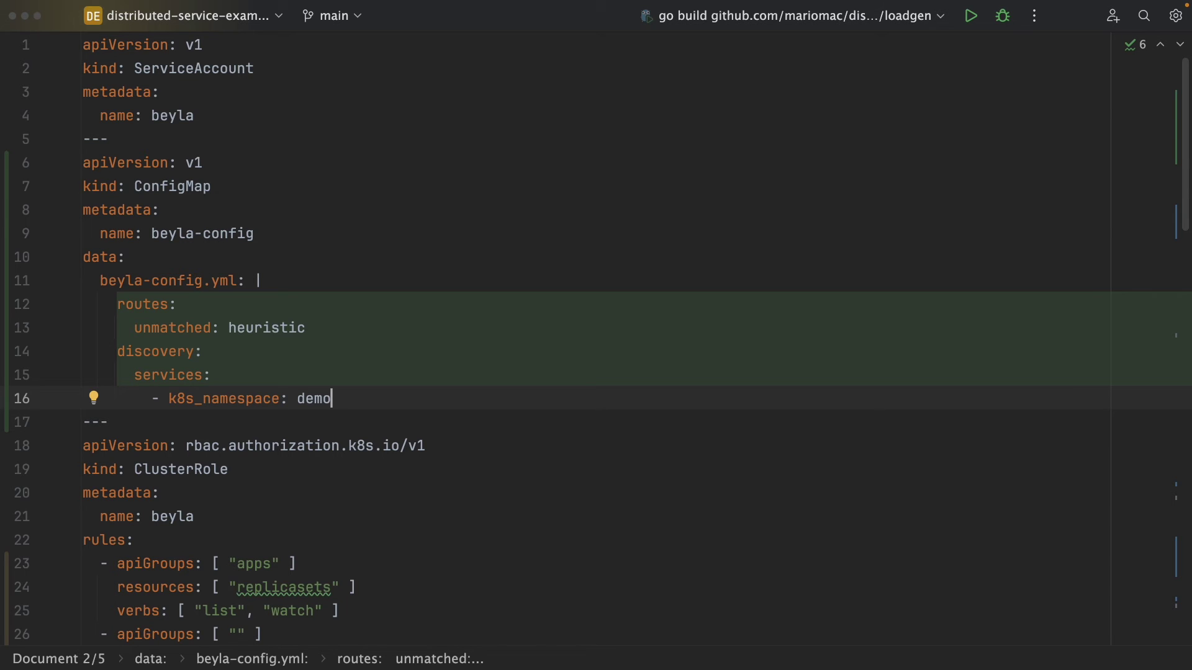
pyautogui.click(417, 412)
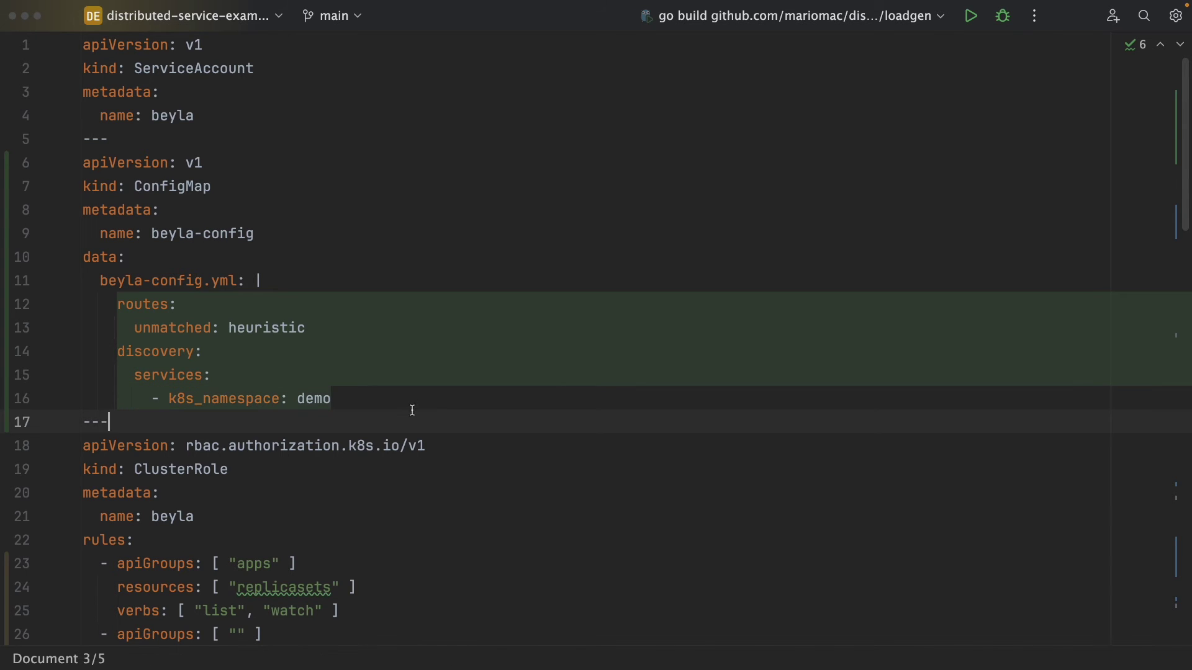
pyautogui.click(404, 402)
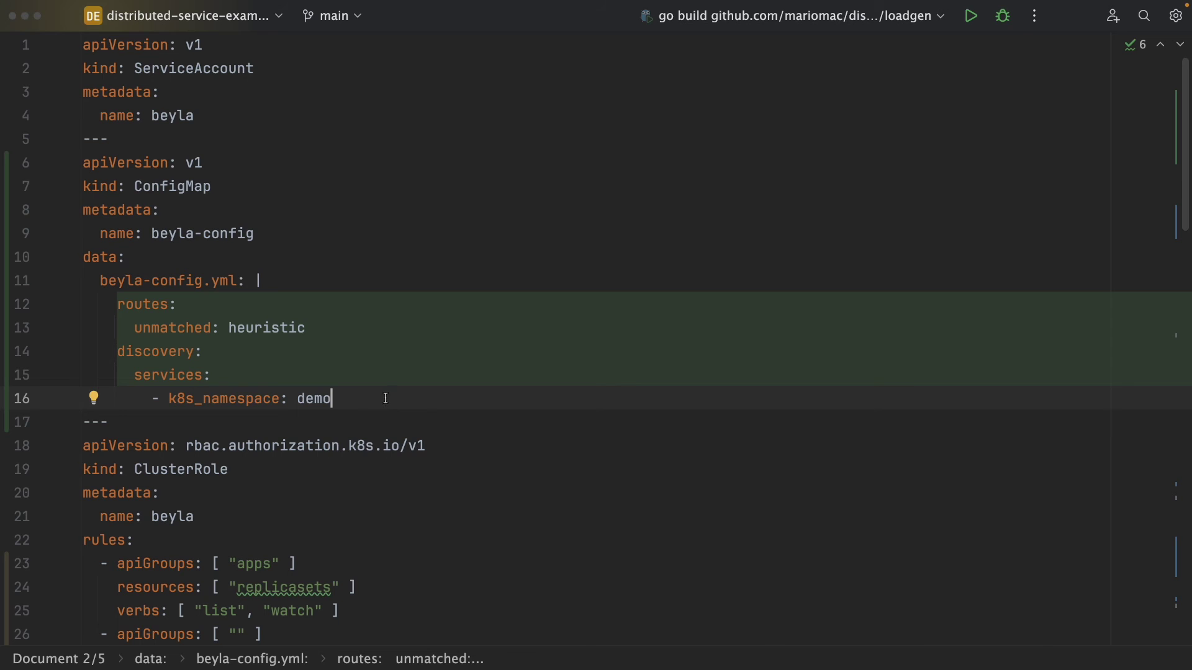
# Step: Delete and re-apply beyla-daemonset.yml with kubectl to recreate all Beyla resources
pyautogui.write('be')
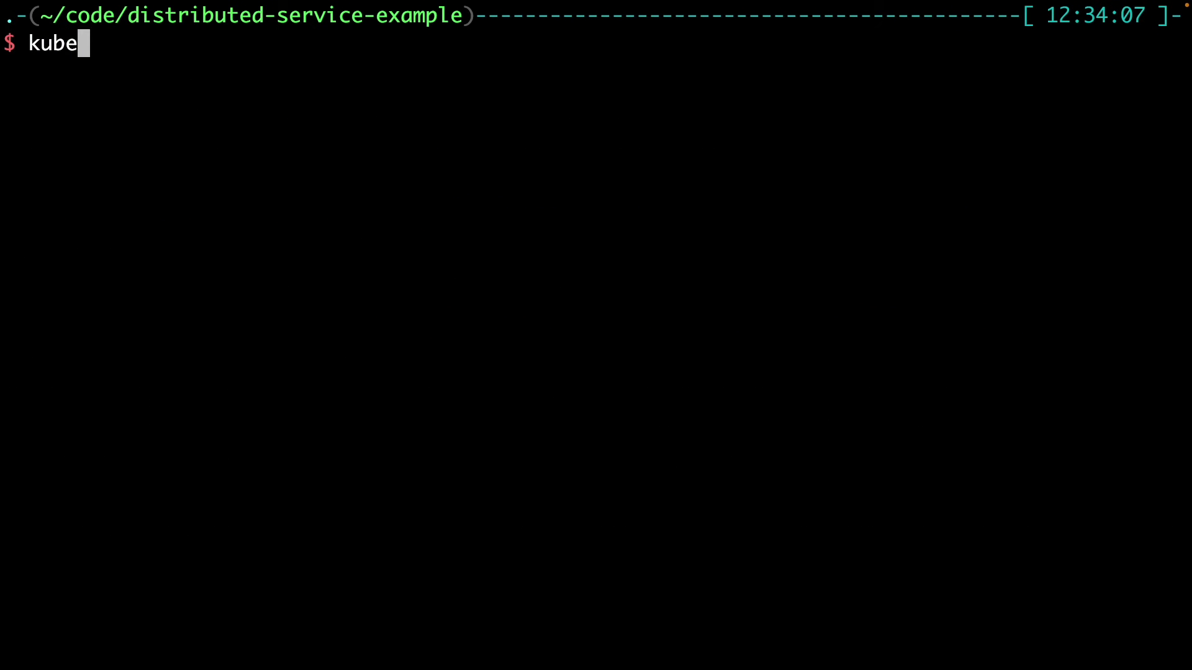
pyautogui.write('ctl delete -f be')
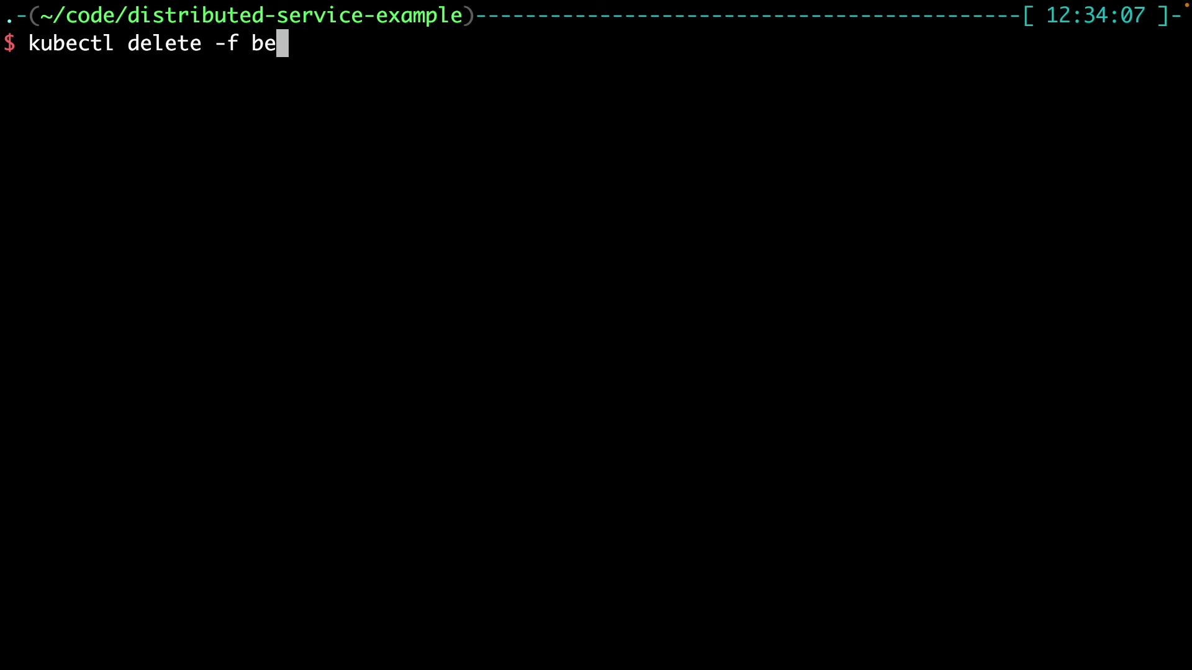
pyautogui.press('Tab')
pyautogui.press('Return')
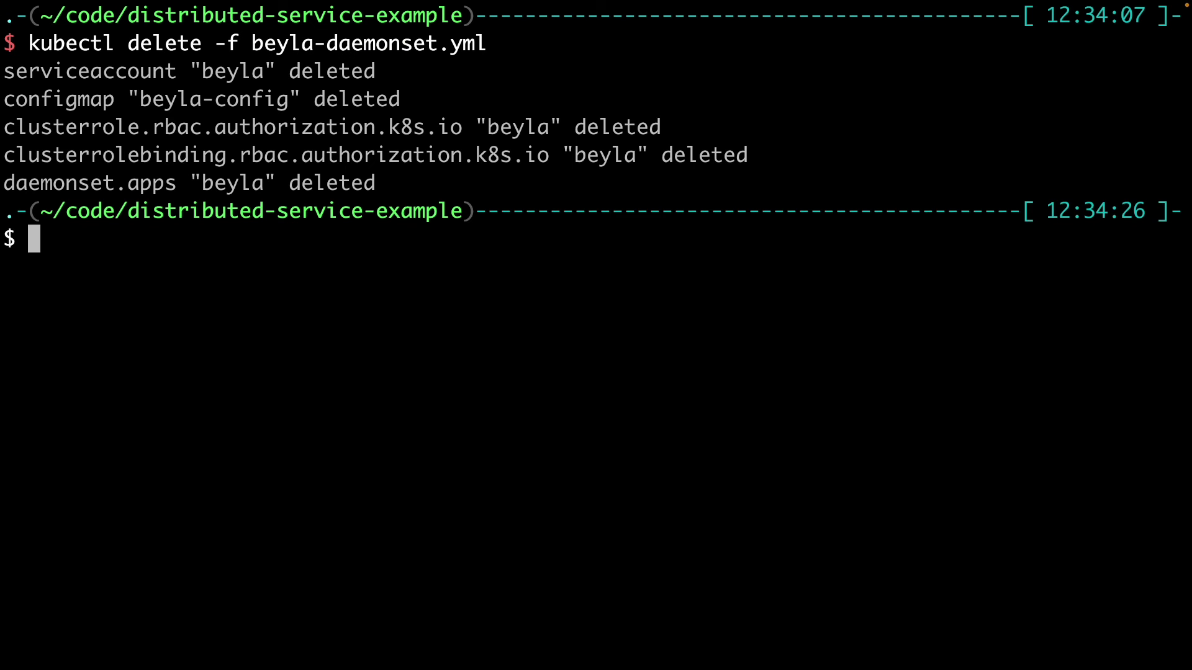
pyautogui.hotkey('ctrl', 'r')
pyautogui.write('app')
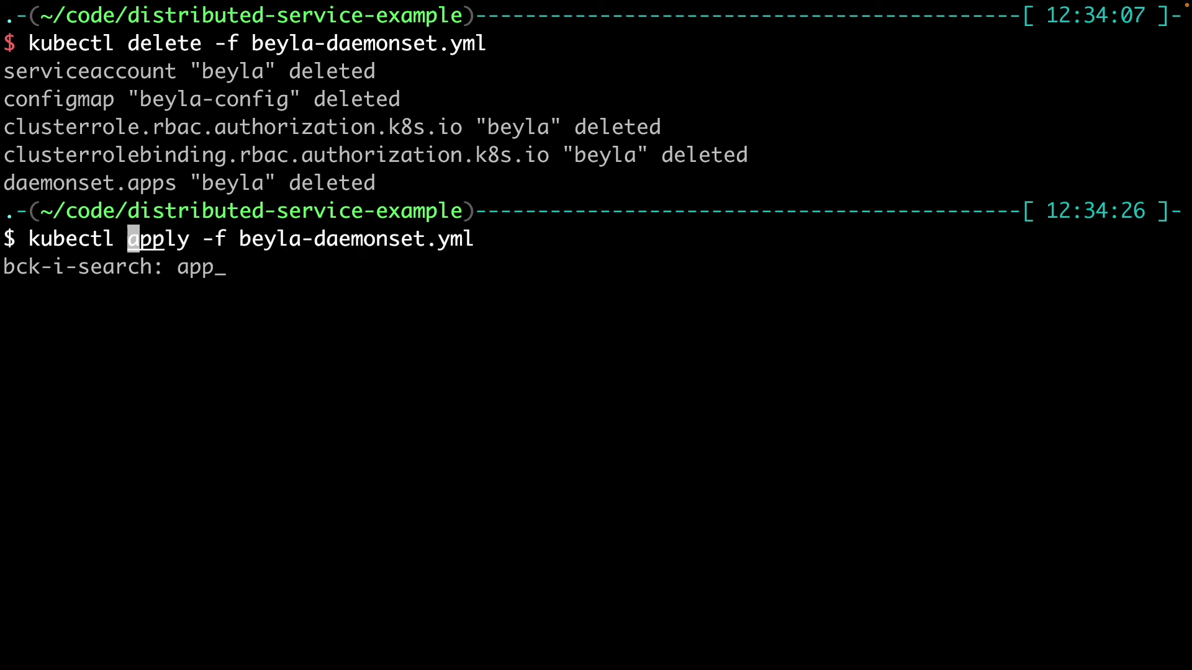
pyautogui.press('Return')
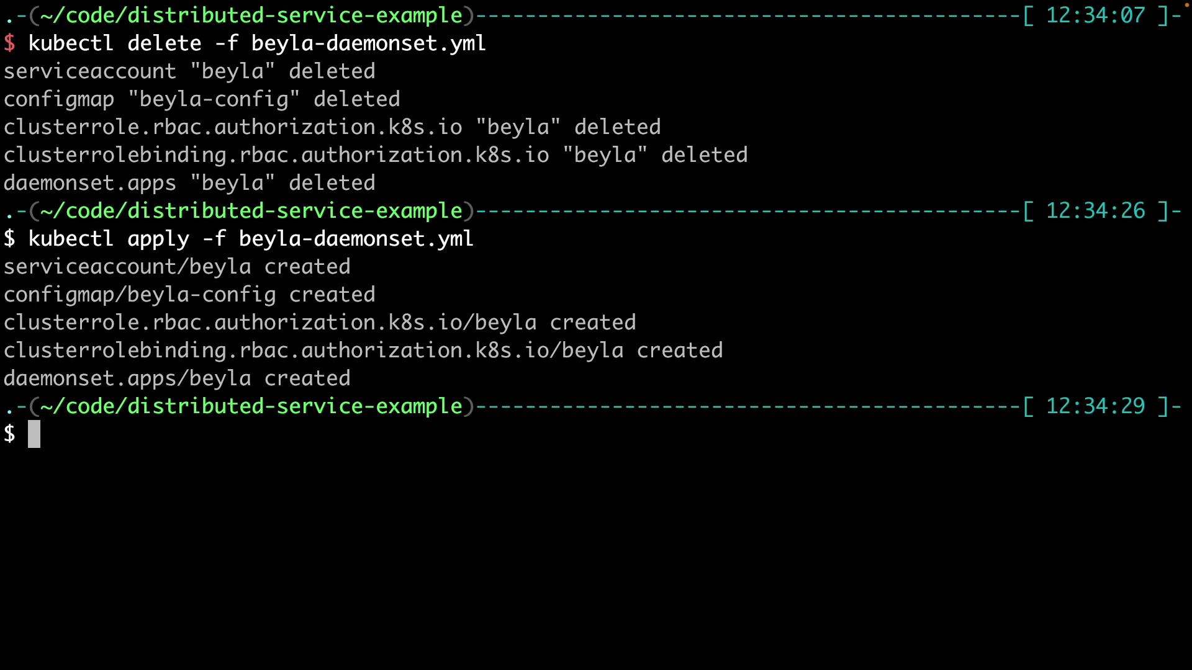
# Step: List the pods and follow the logs of the new Beyla pod beyla-f5fbs
pyautogui.hotkey('ctrl', 'l')
pyautogui.write('kubectl get pods')
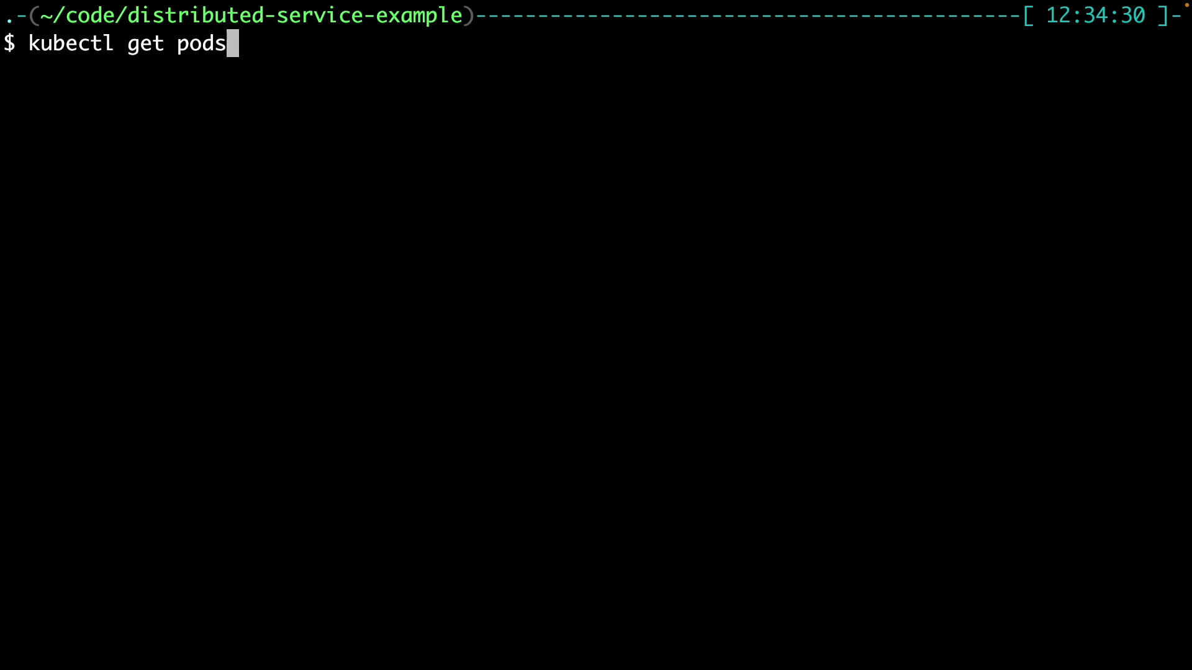
pyautogui.press('Return')
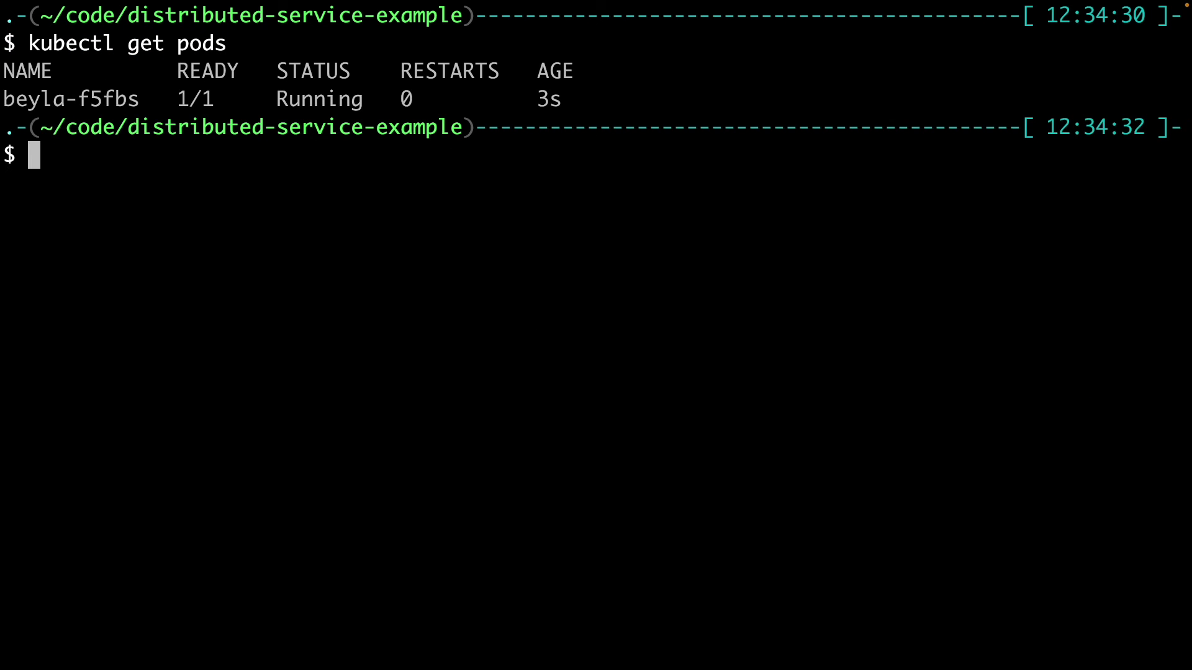
pyautogui.doubleClick(81, 99)
pyautogui.press('super+c')
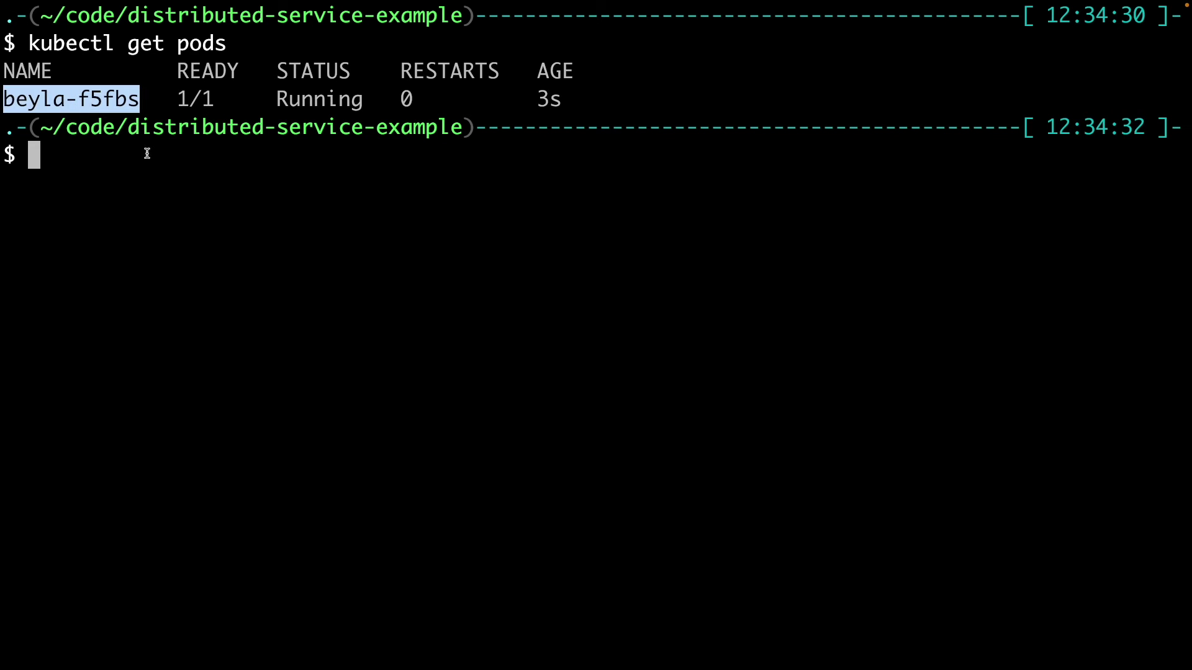
pyautogui.click(184, 193)
pyautogui.write('kub')
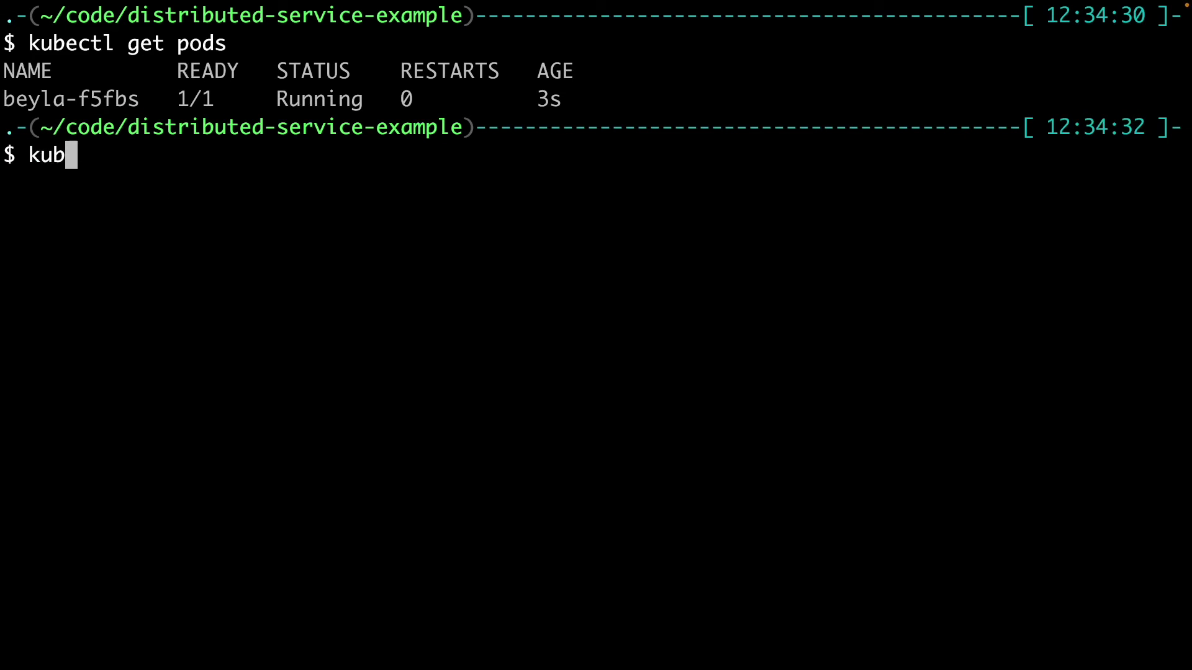
pyautogui.write('ectl get l')
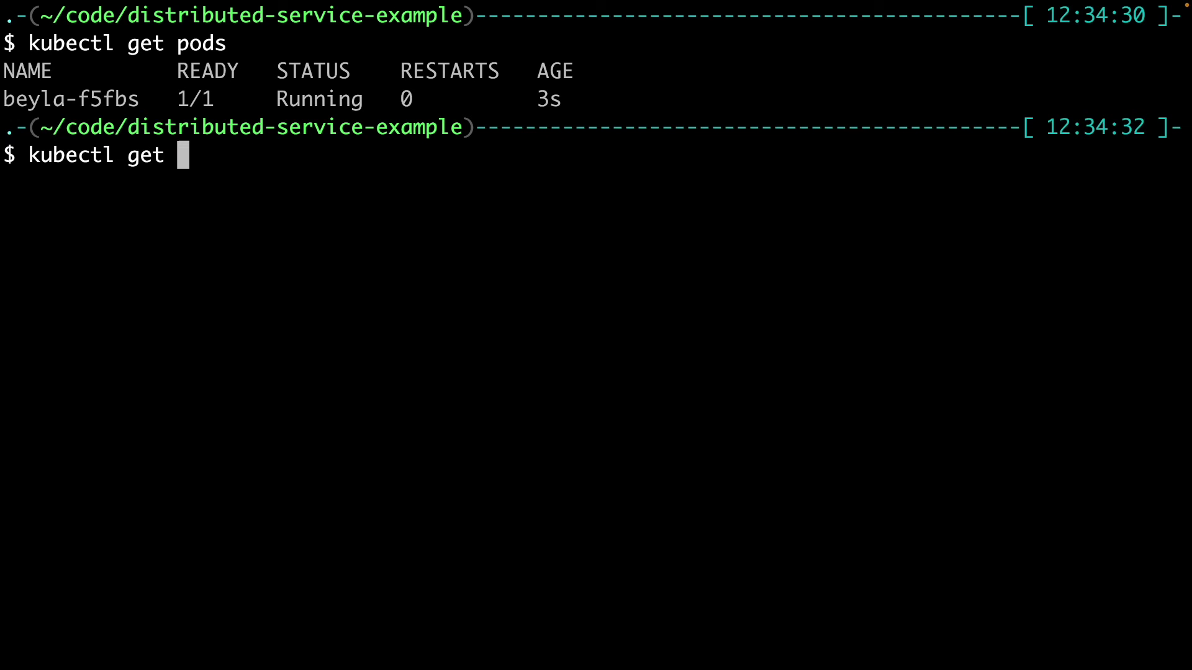
pyautogui.press('BackSpace')
pyautogui.press('BackSpace')
pyautogui.press('BackSpace')
pyautogui.press('BackSpace')
pyautogui.press('BackSpace')
pyautogui.write('logs -f')
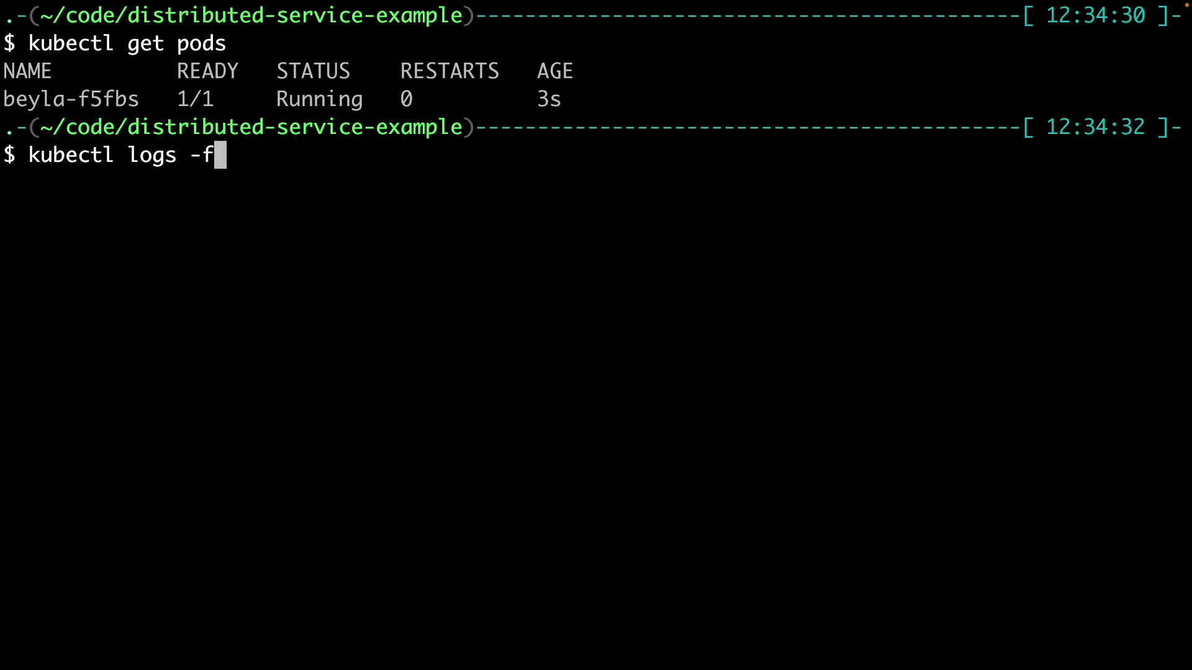
pyautogui.press('super+v')
pyautogui.press('Return')
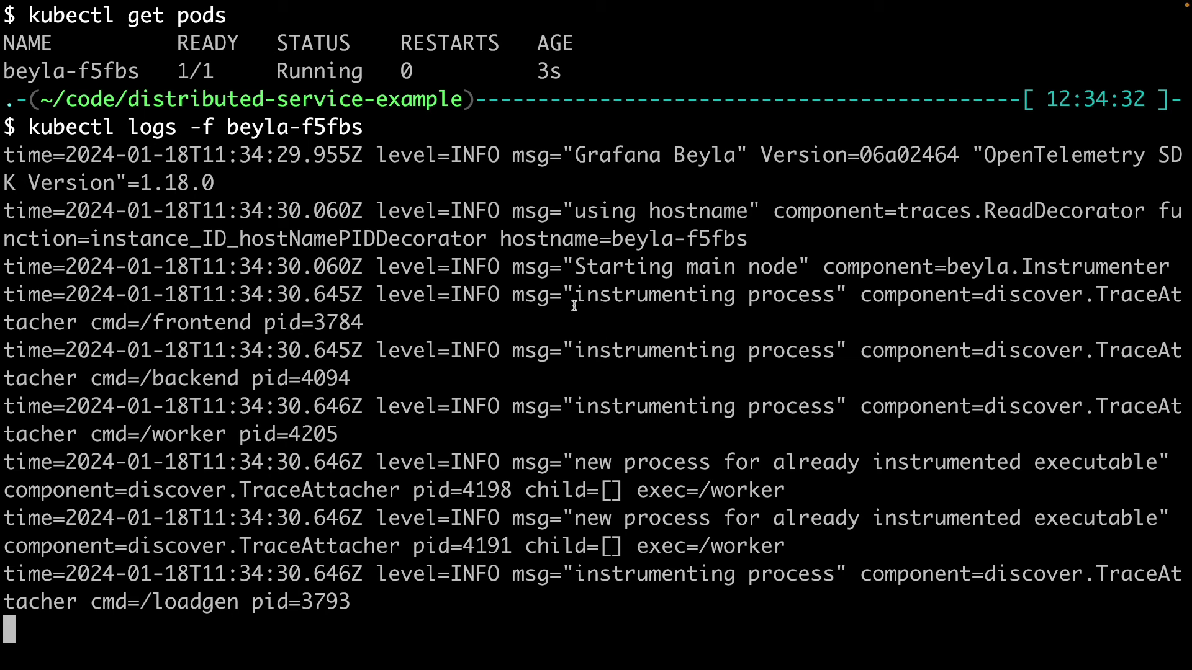
# Step: Highlight the instrumented frontend, worker and loadgen processes in the logs, then return to Grafana
pyautogui.moveTo(573, 296); pyautogui.dragTo(838, 300)
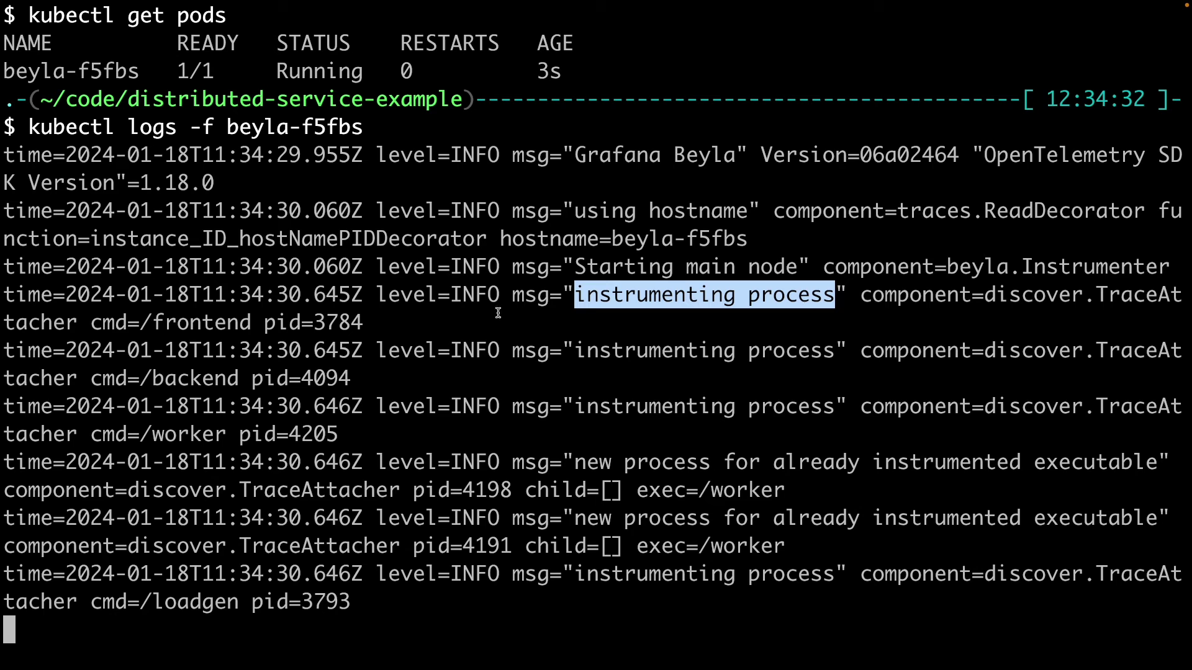
pyautogui.moveTo(141, 322); pyautogui.dragTo(252, 323)
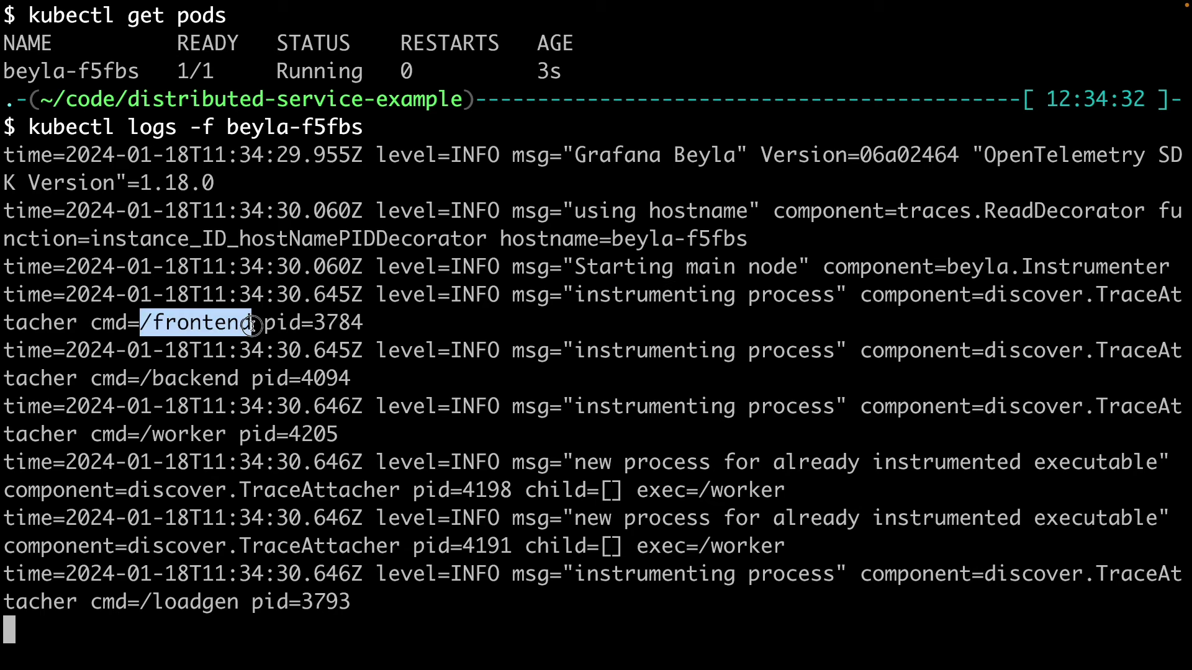
pyautogui.moveTo(142, 436); pyautogui.dragTo(227, 439)
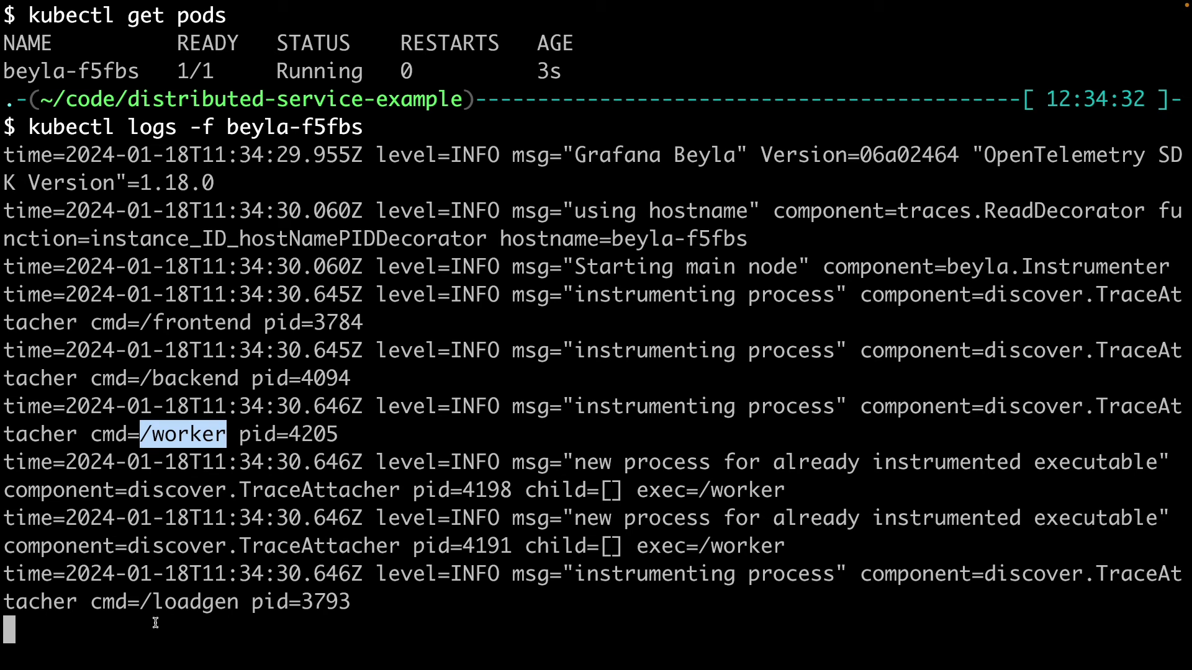
pyautogui.moveTo(140, 602); pyautogui.dragTo(240, 602)
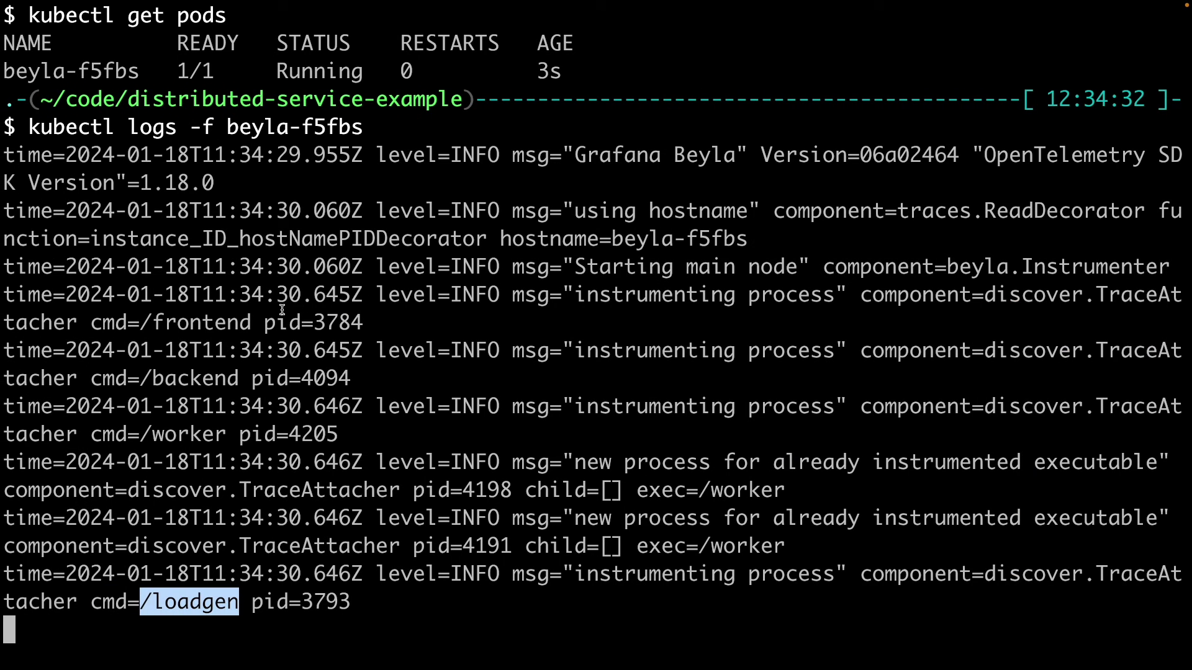
pyautogui.hotkey('ctrl', 'Left')
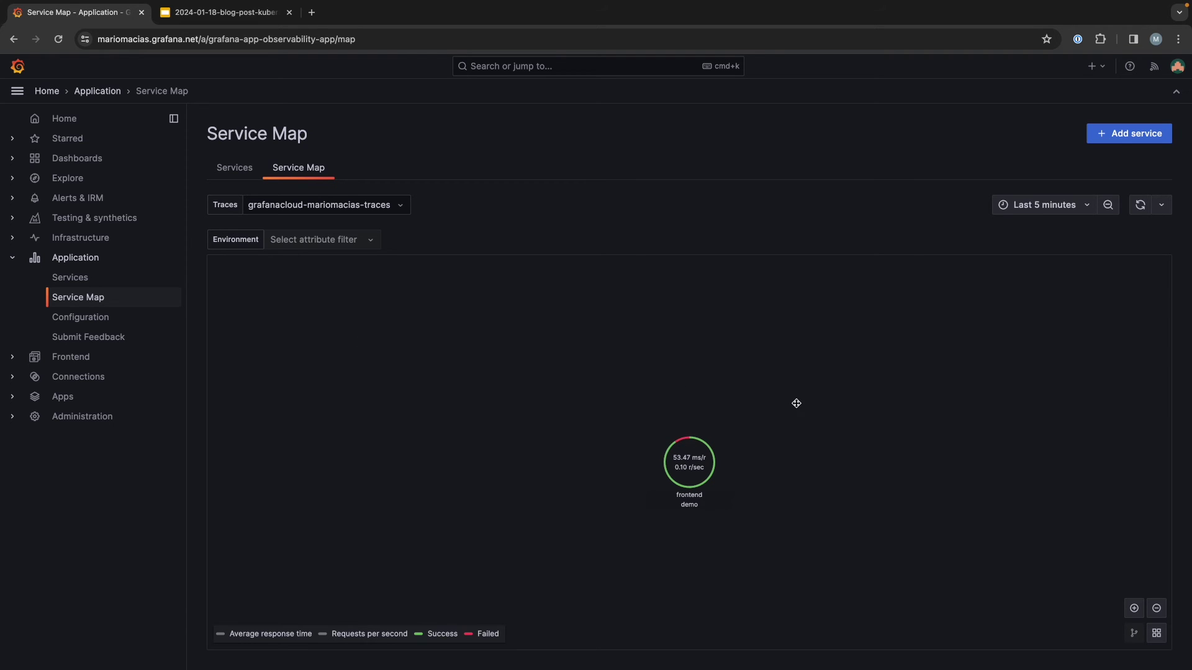
# Step: Reload the Service Map to show loadgen, frontend, backend and worker, then inspect the worker and backend nodes
pyautogui.press('super+r')
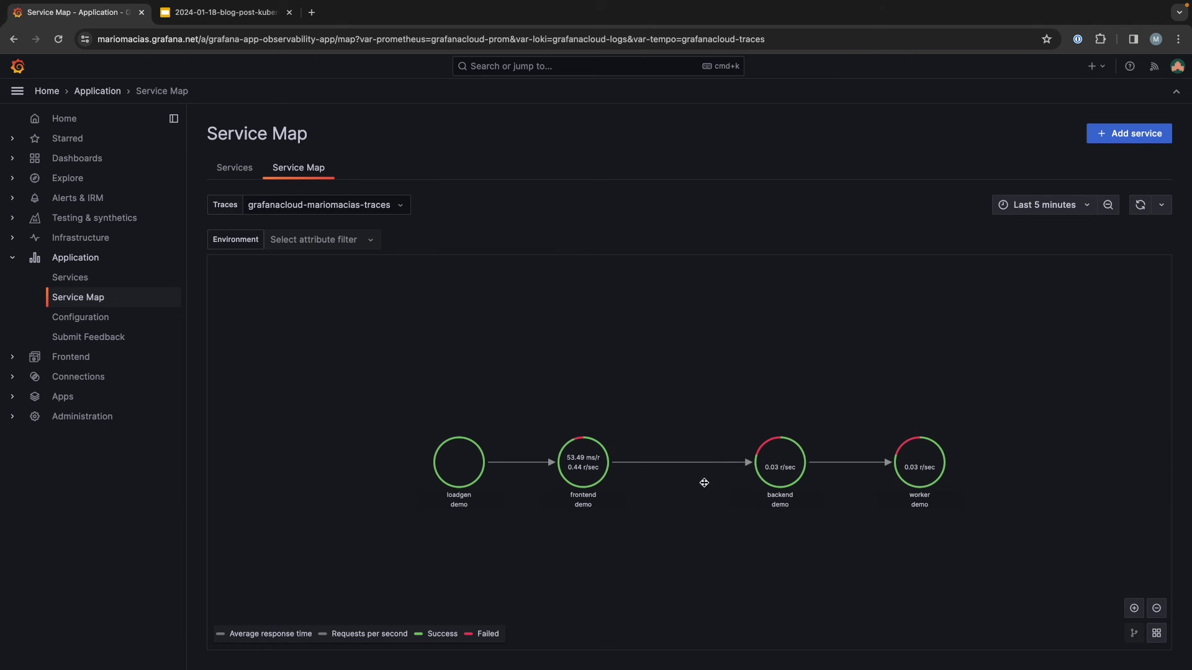
pyautogui.click(920, 462)
pyautogui.click(960, 395)
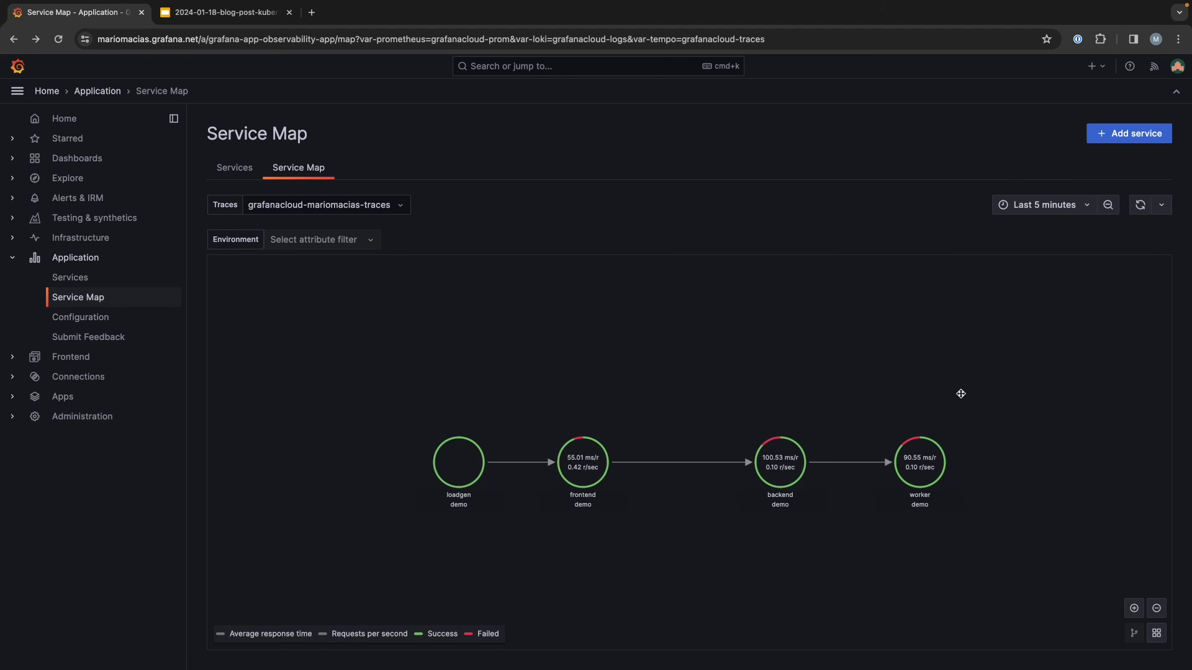
pyautogui.click(783, 464)
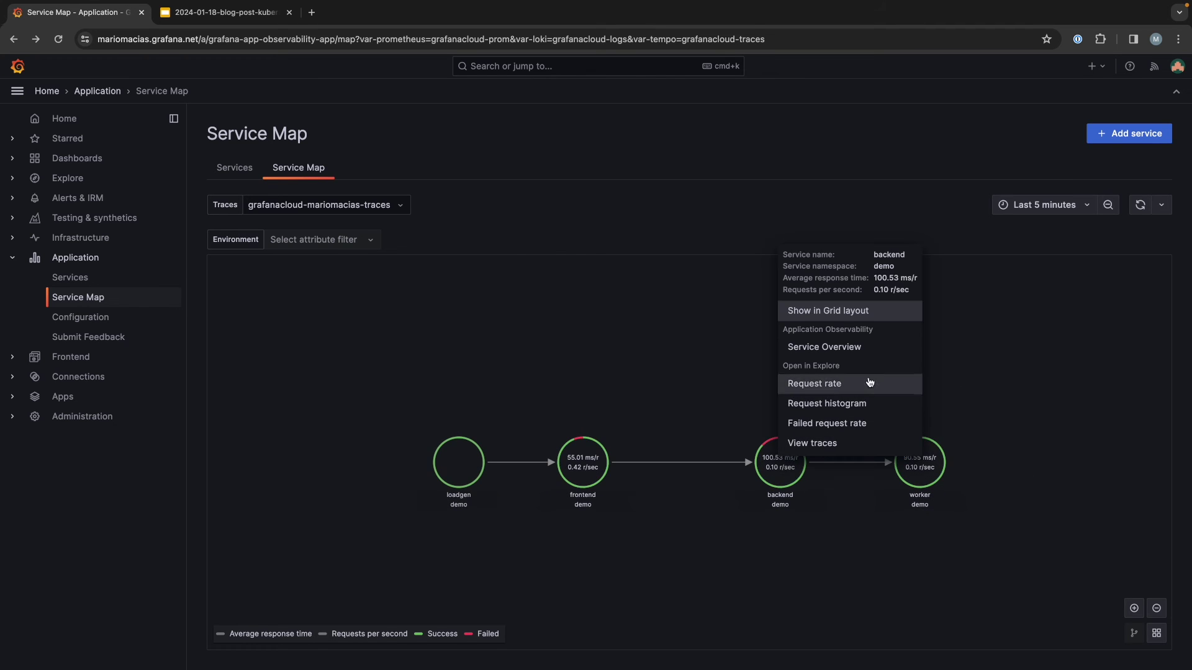
# Step: Open the backend node's Service Overview and scroll through its dependency and metrics panels
pyautogui.click(824, 348)
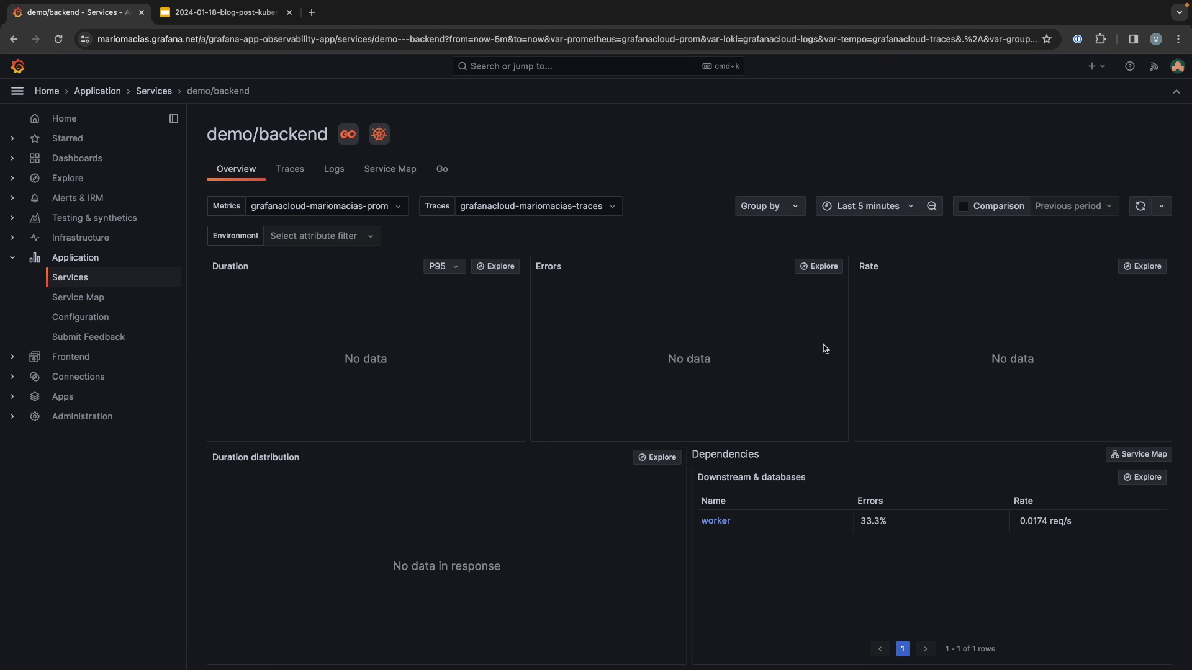
pyautogui.scroll(-3, 681, 375)
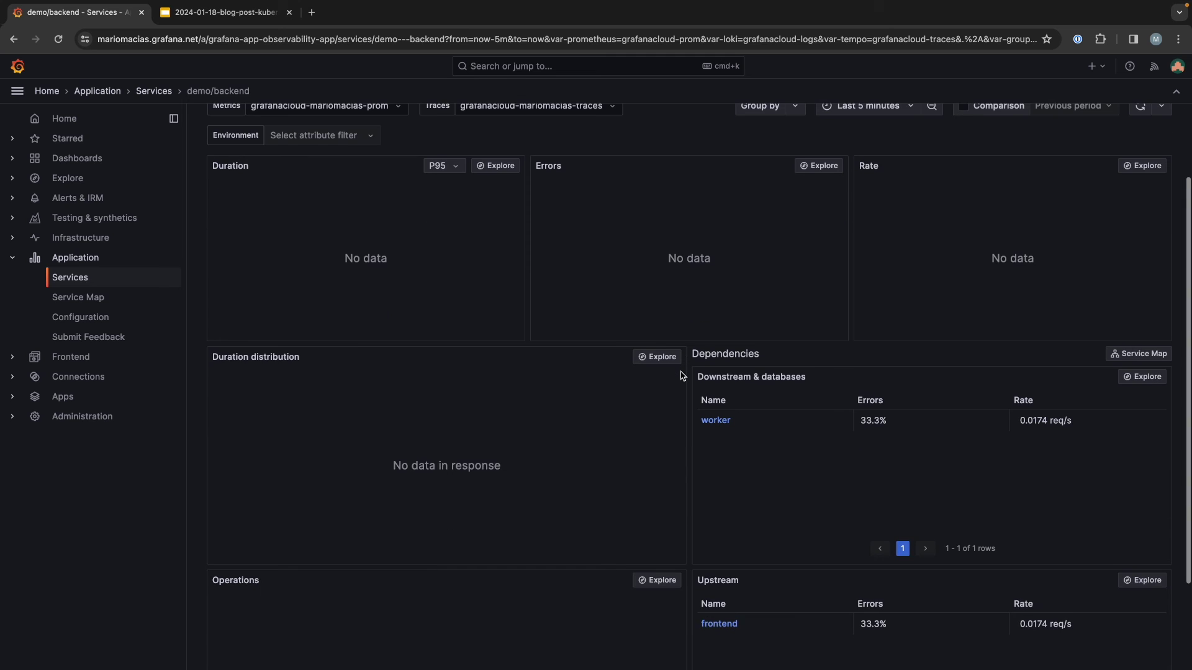
pyautogui.scroll(-2, 676, 378)
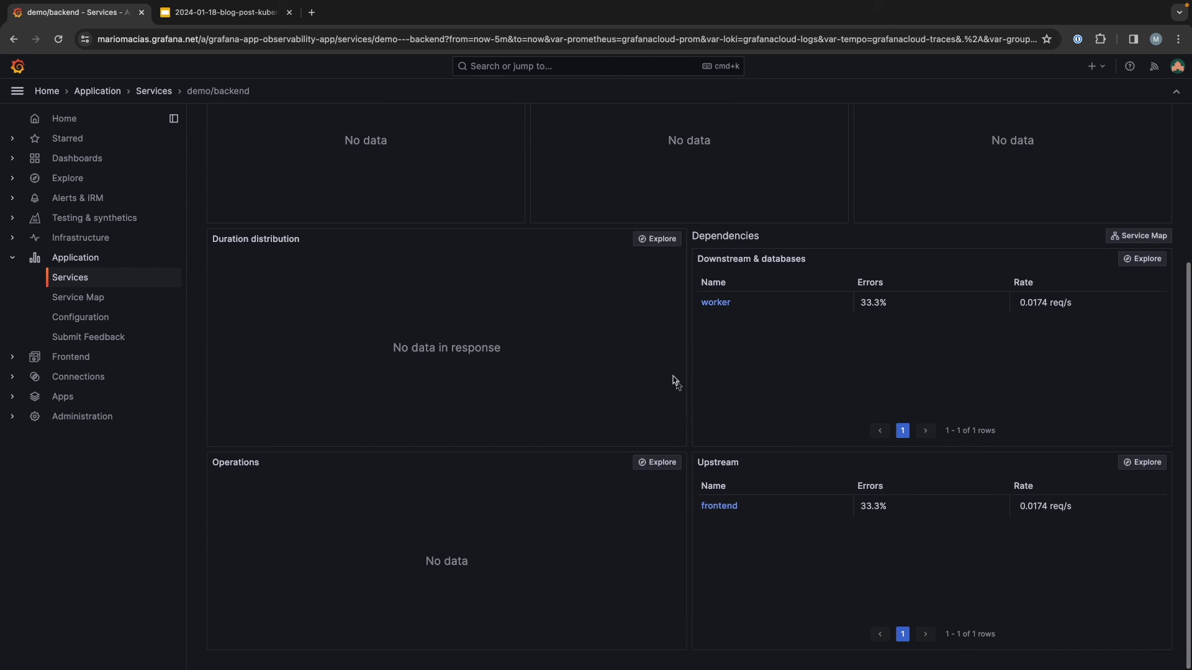
pyautogui.scroll(3, 667, 383)
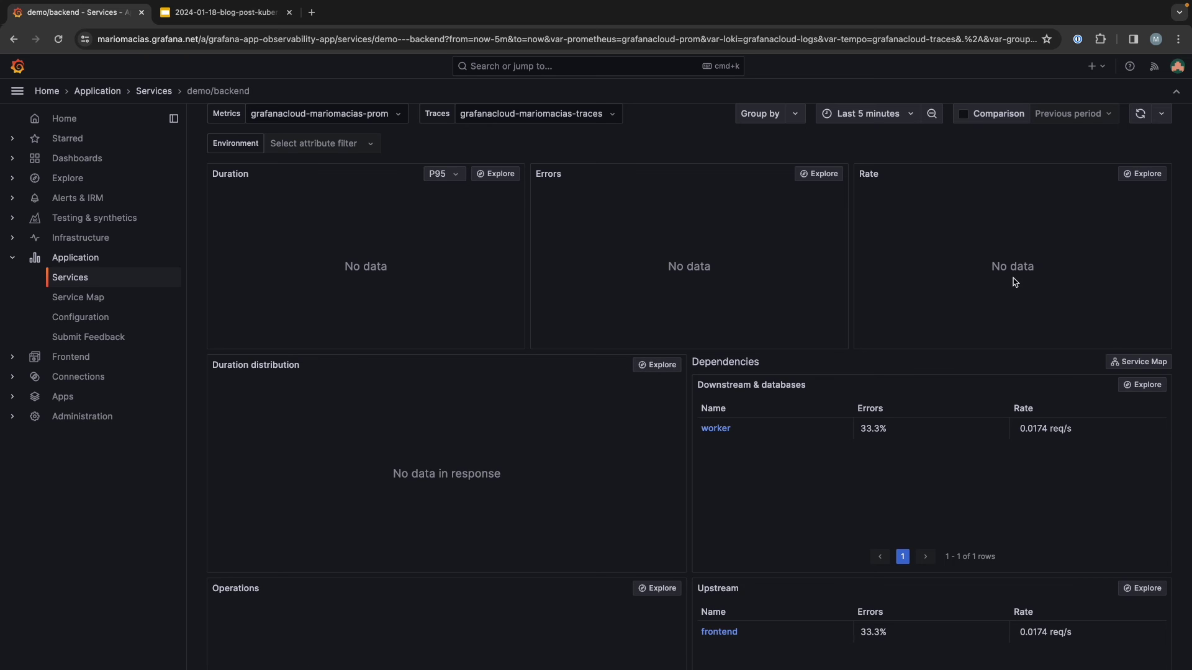
pyautogui.scroll(2, 492, 268)
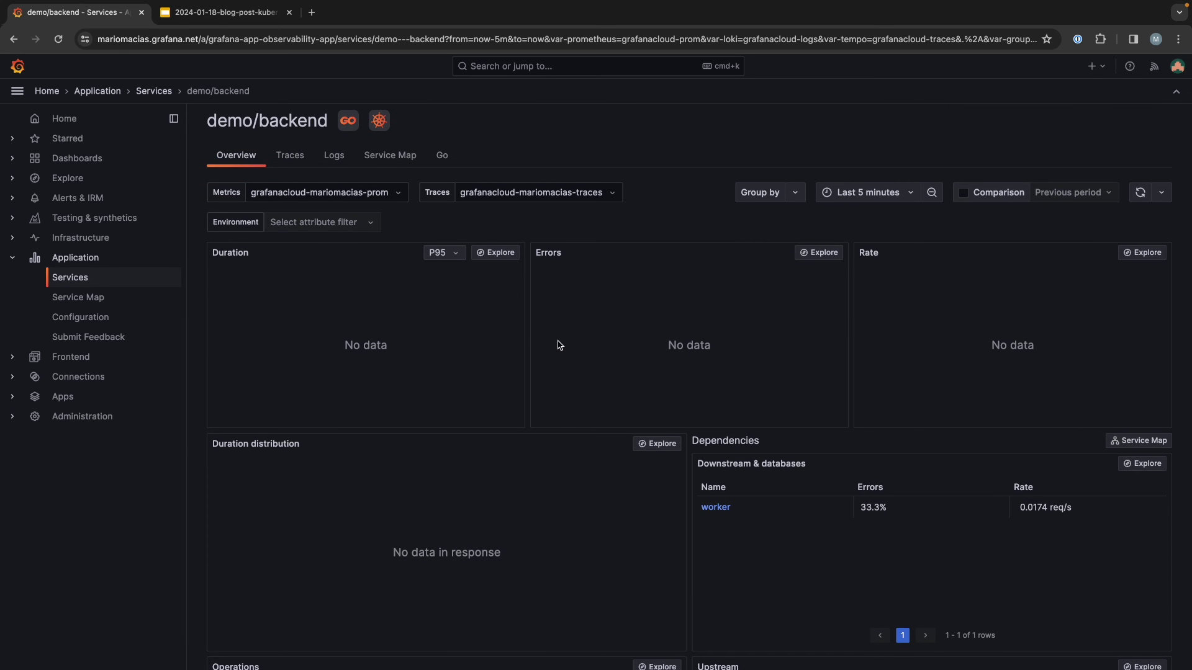
# Step: List the backend service's recorded traces and scroll down the trace table
pyautogui.click(291, 158)
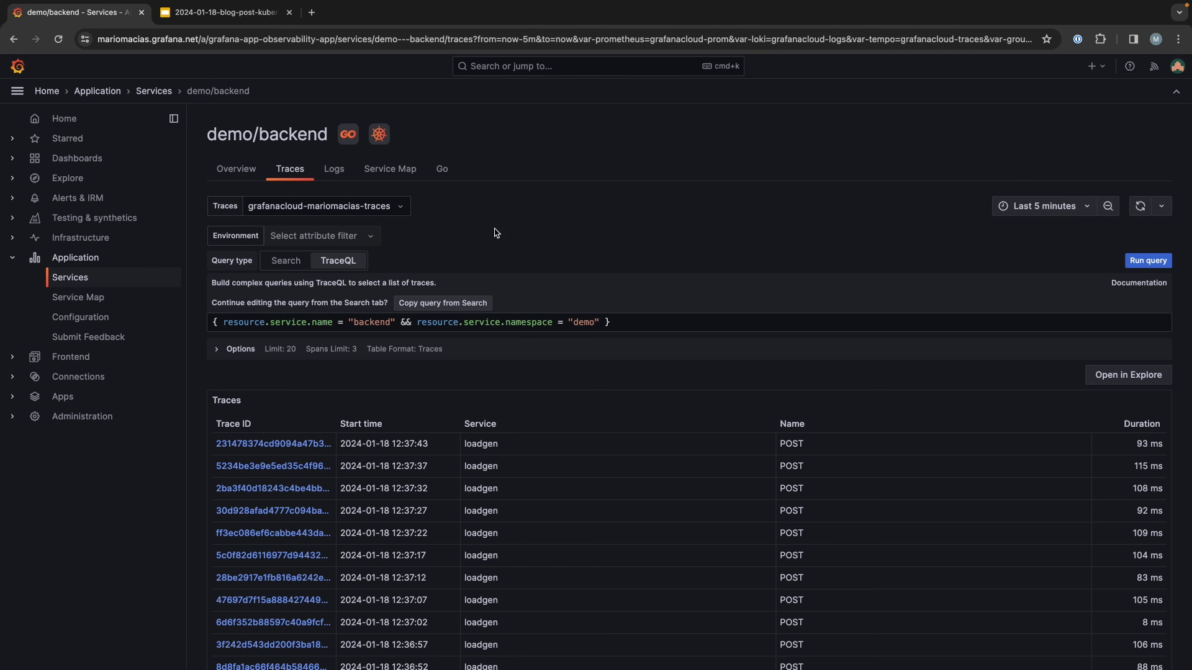
pyautogui.scroll(-1, 497, 230)
pyautogui.scroll(-5, 497, 229)
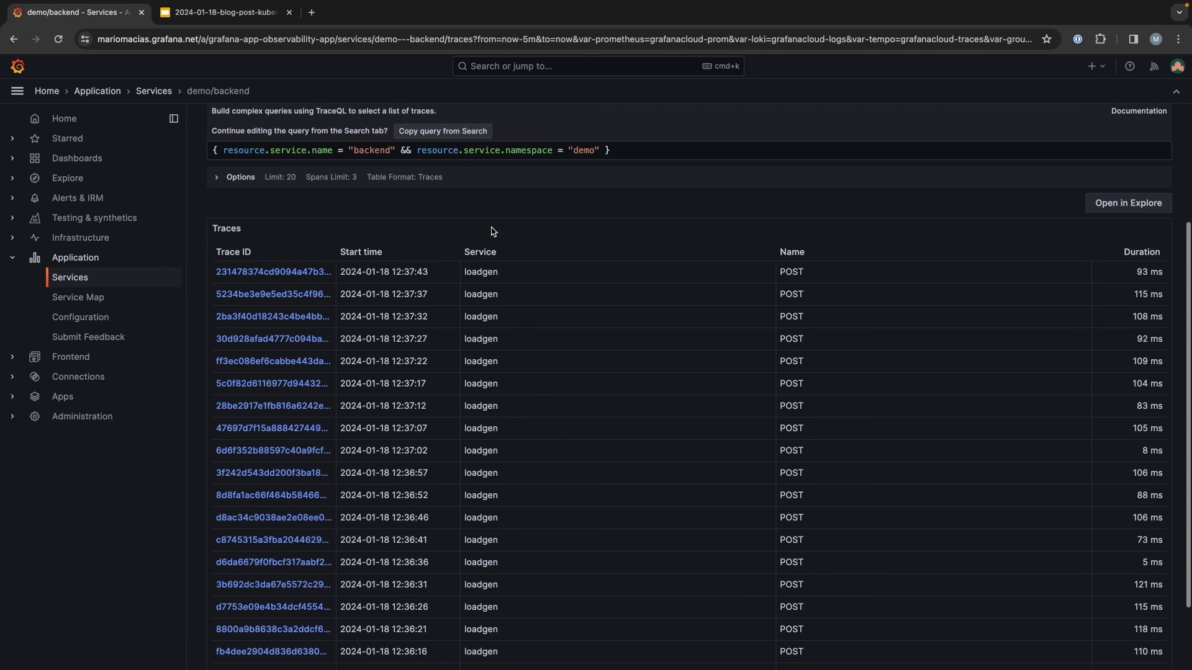
# Step: Open the most recent trace to inspect its spans across loadgen, frontend, backend and worker
pyautogui.click(276, 205)
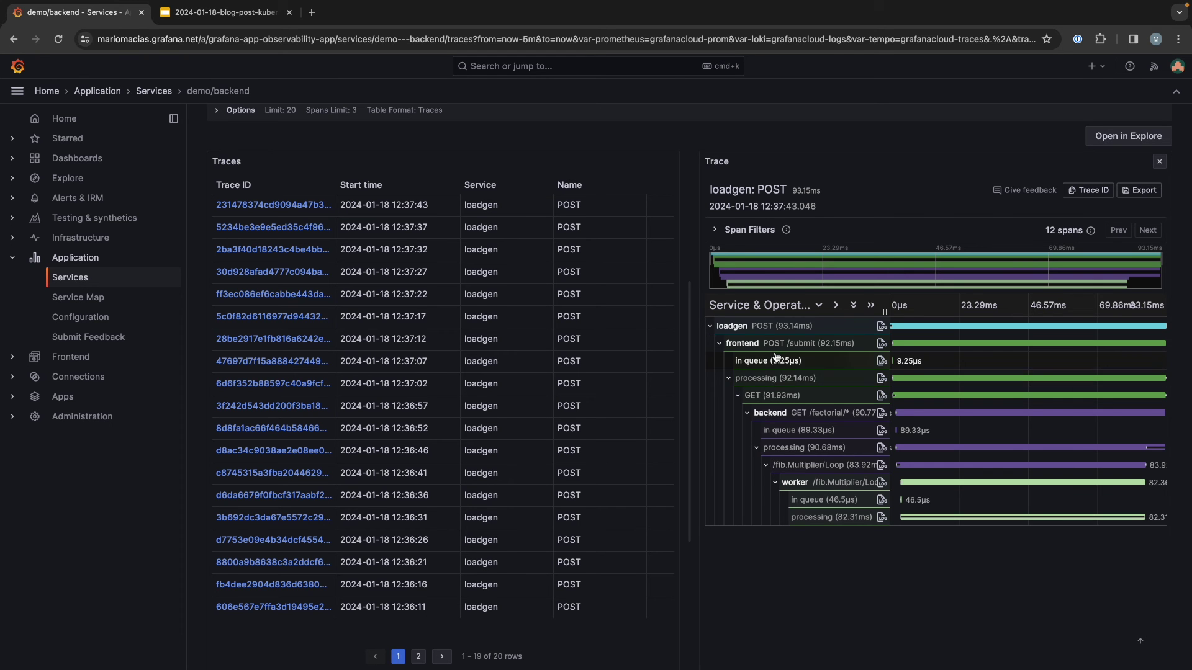
pyautogui.scroll(2, 779, 366)
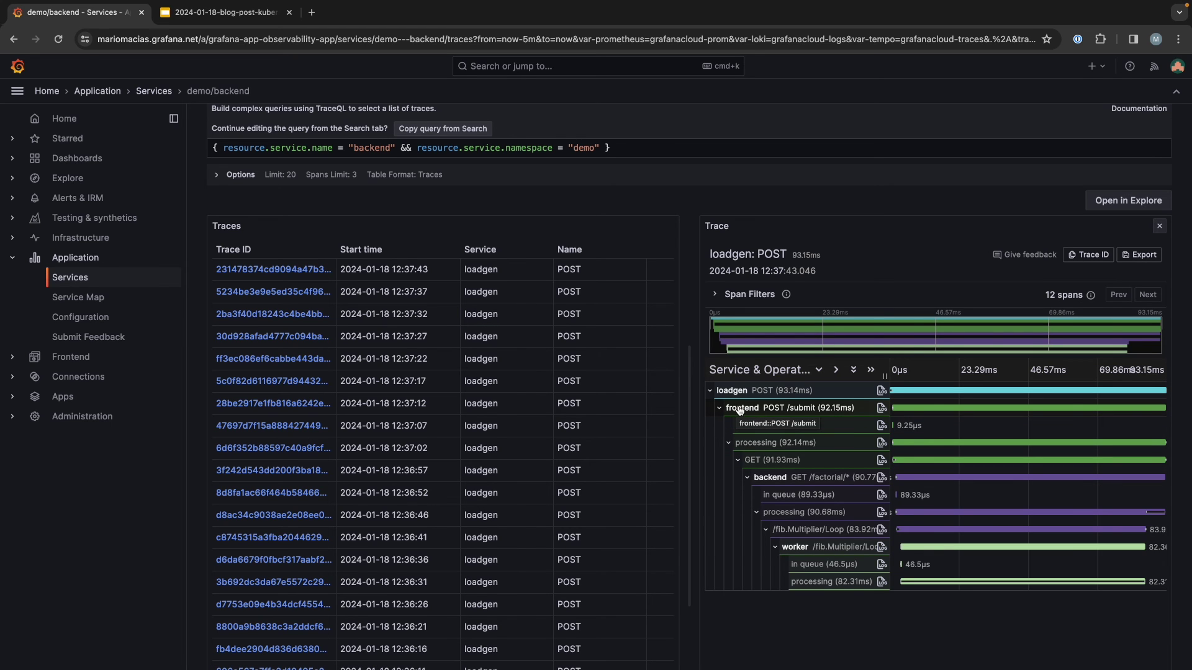
pyautogui.scroll(3, 600, 391)
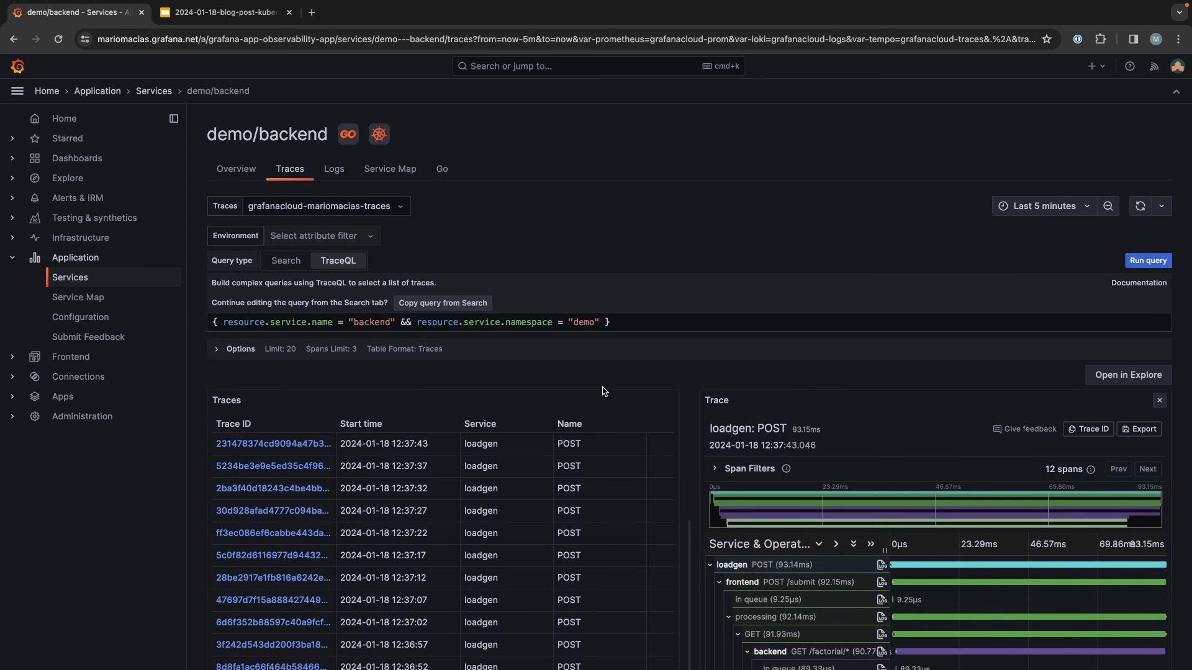
pyautogui.scroll(-3, 602, 389)
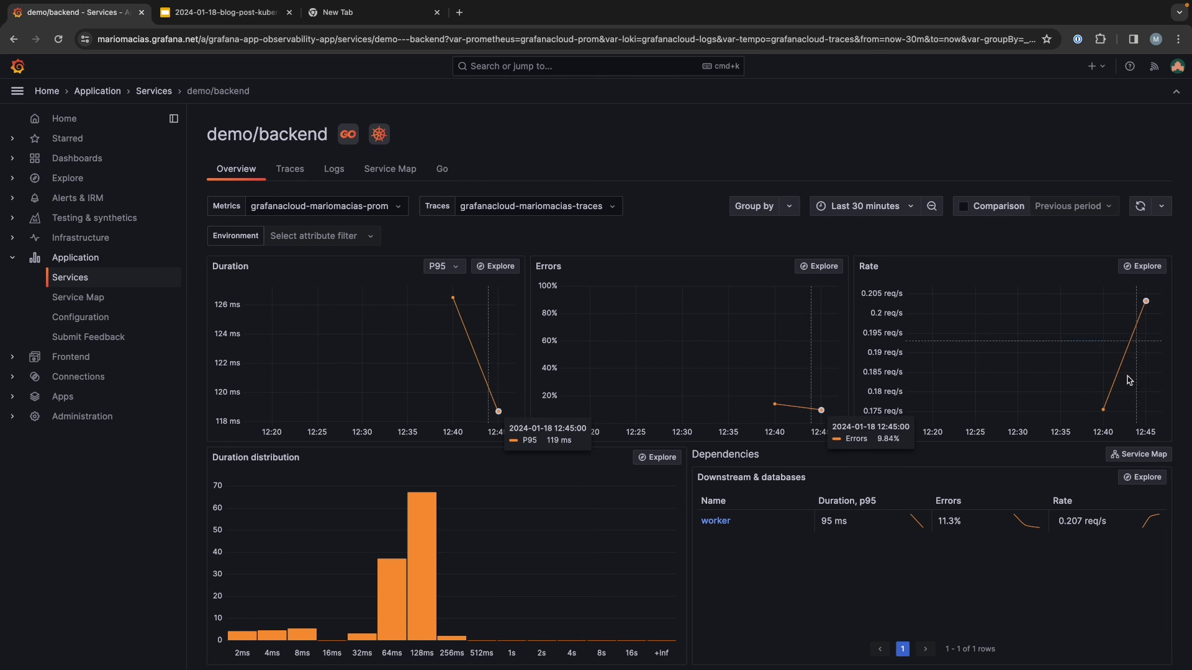
# Step: Scroll through the backend metric panels, down to GET /factorial/* at 119 ms p95 and 9.84% errors
pyautogui.scroll(-2, 643, 391)
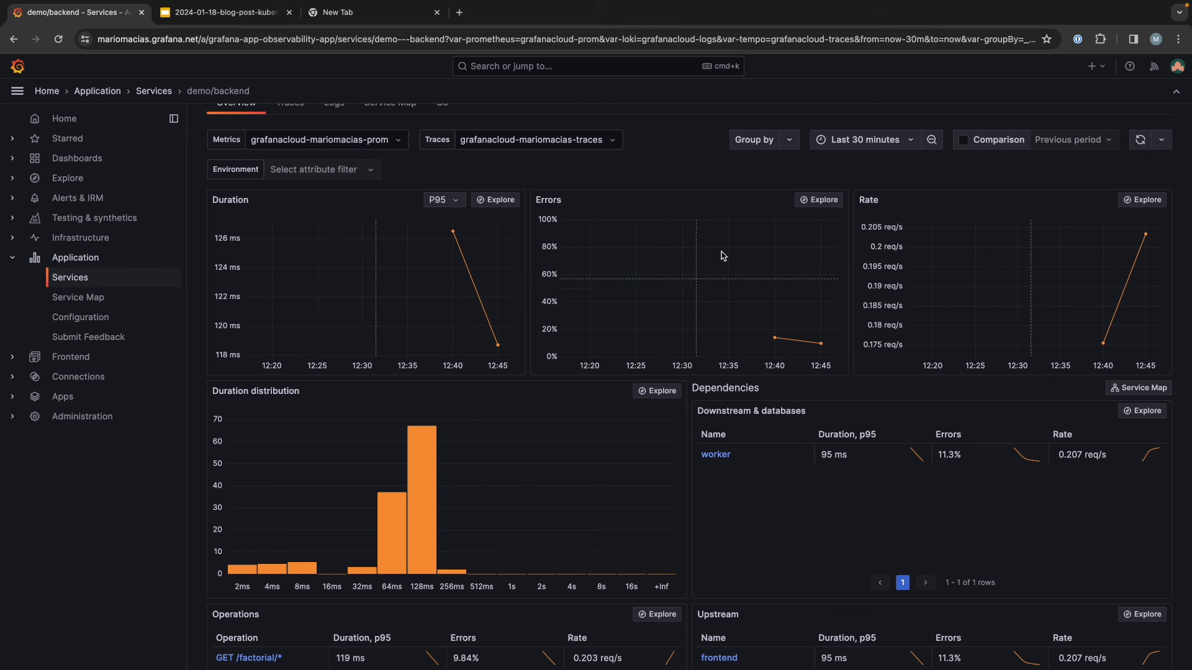
pyautogui.scroll(-2, 663, 385)
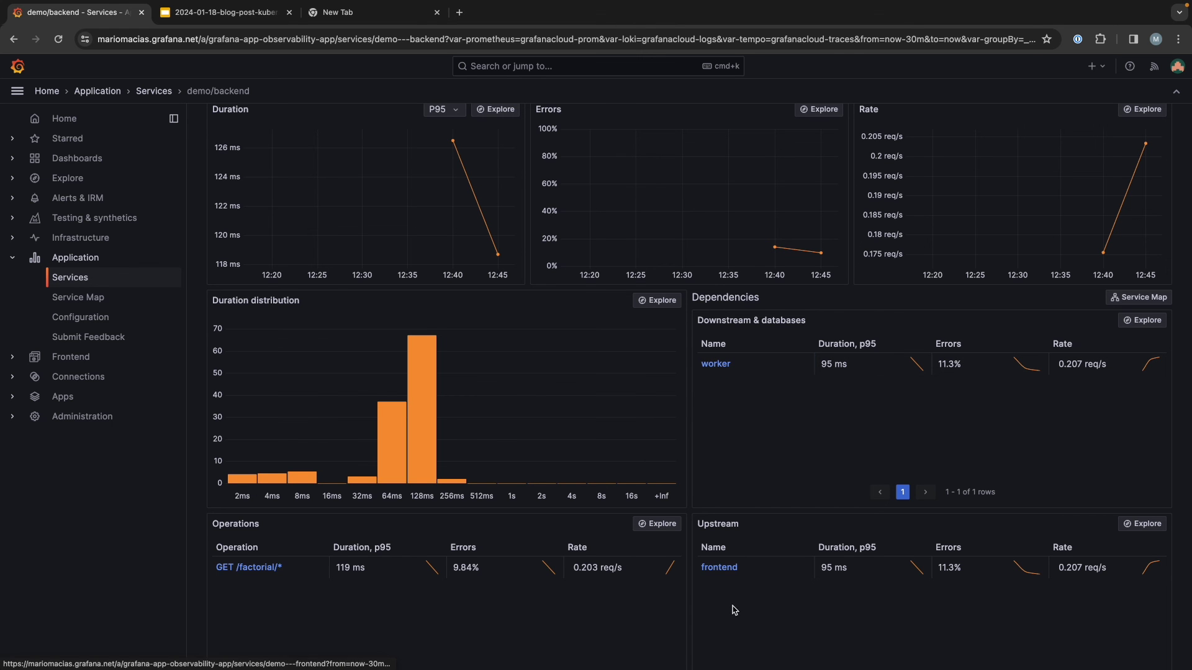
pyautogui.scroll(3, 731, 386)
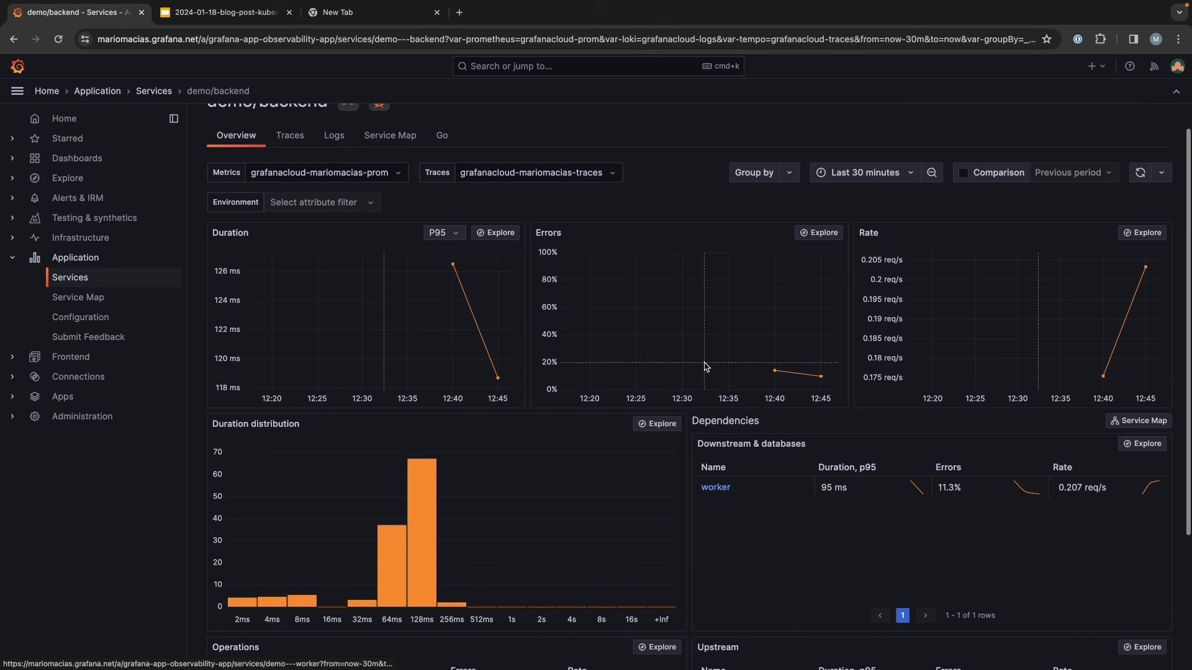
pyautogui.scroll(-2, 723, 388)
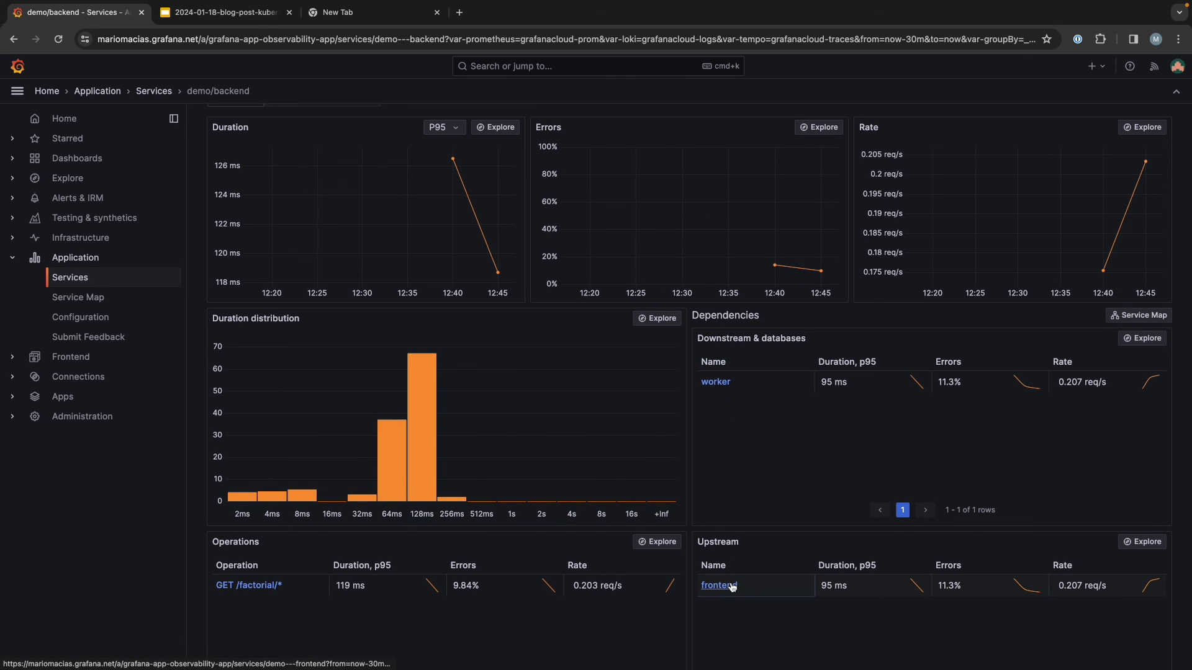
pyautogui.scroll(-1, 732, 587)
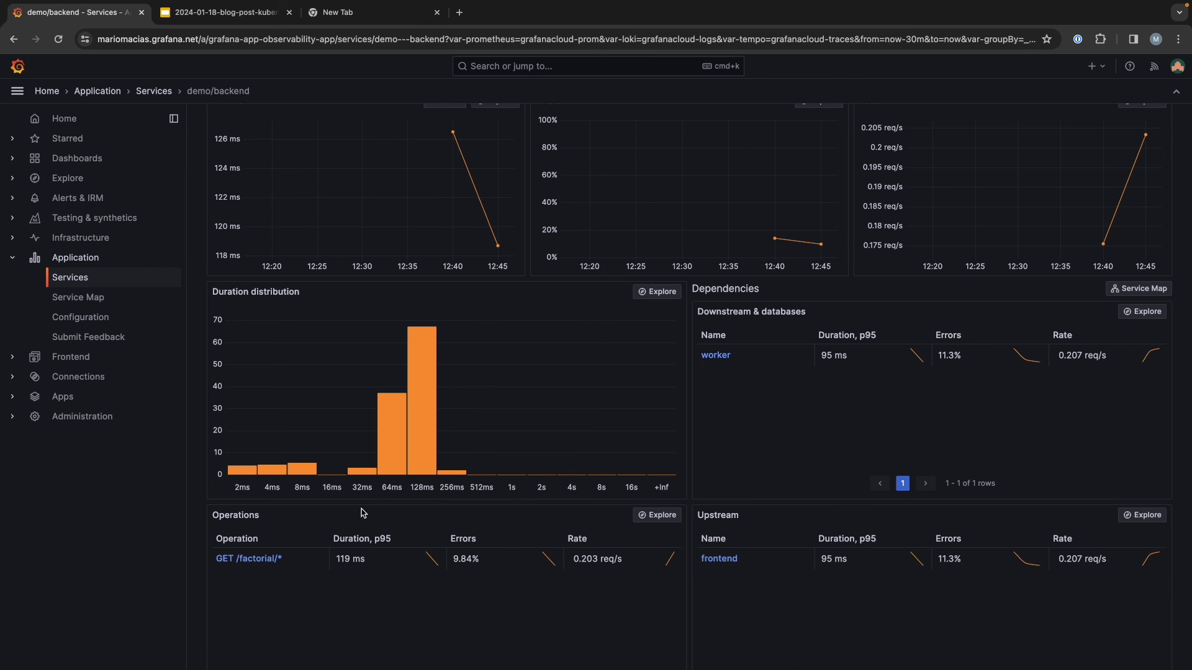
pyautogui.scroll(-1, 292, 516)
pyautogui.scroll(5, 378, 470)
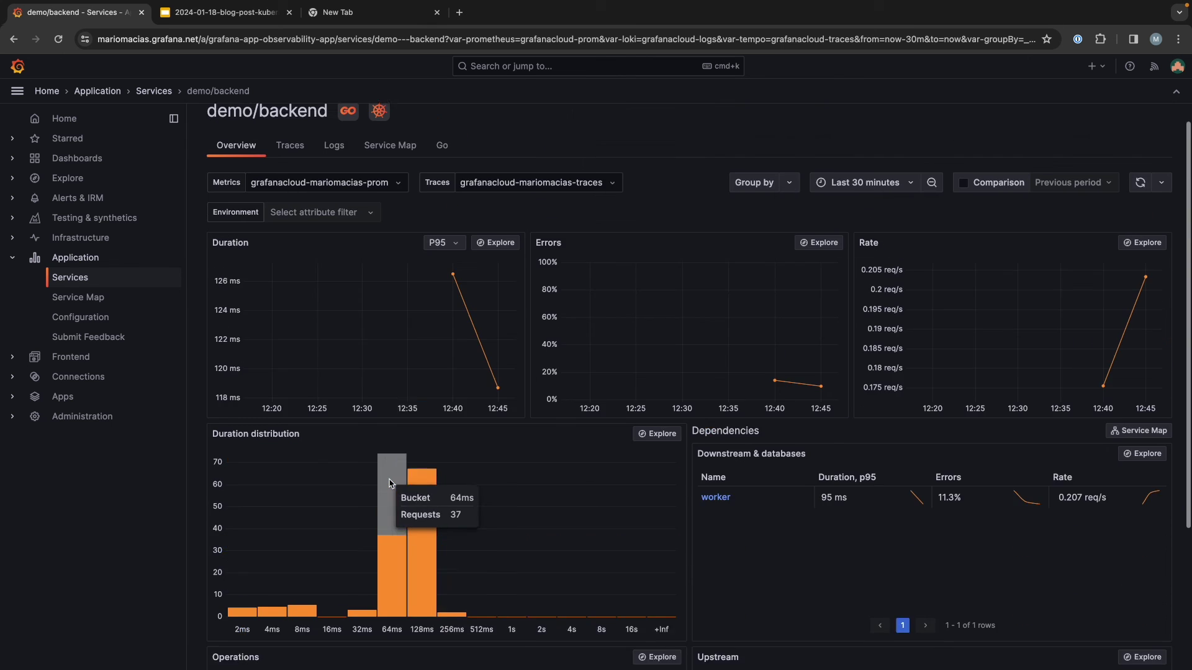